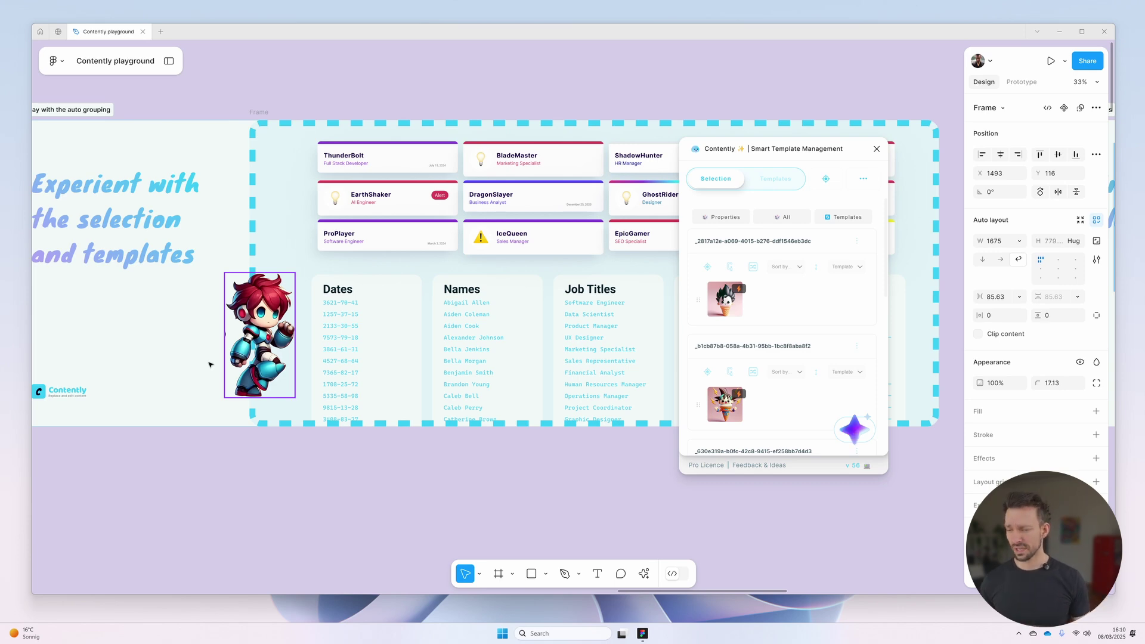
- Select the eight-image ice-cream grid frame in 'Add image templates' so Contently lists each image
scroll(345, 493, right, 10)
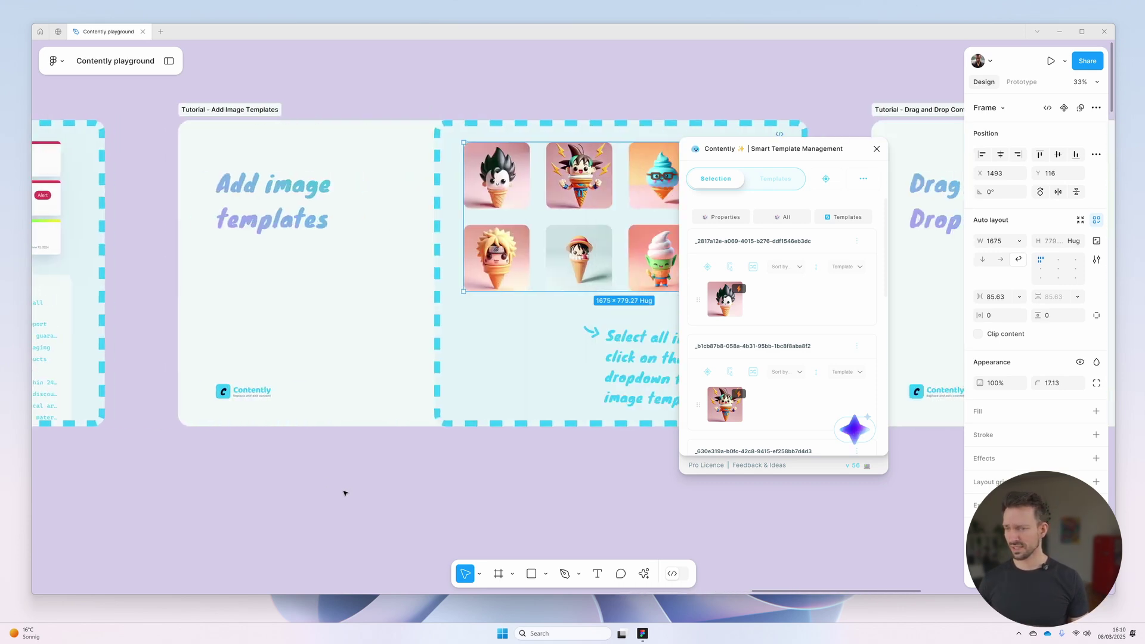
scroll(345, 492, right, 4)
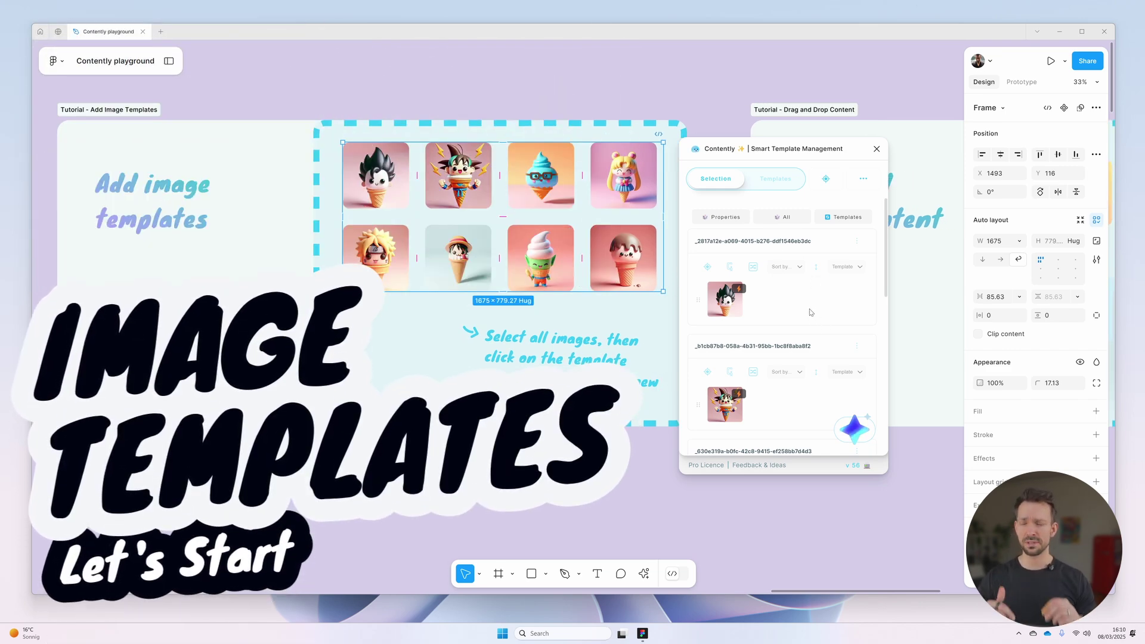
click(569, 104)
click(541, 167)
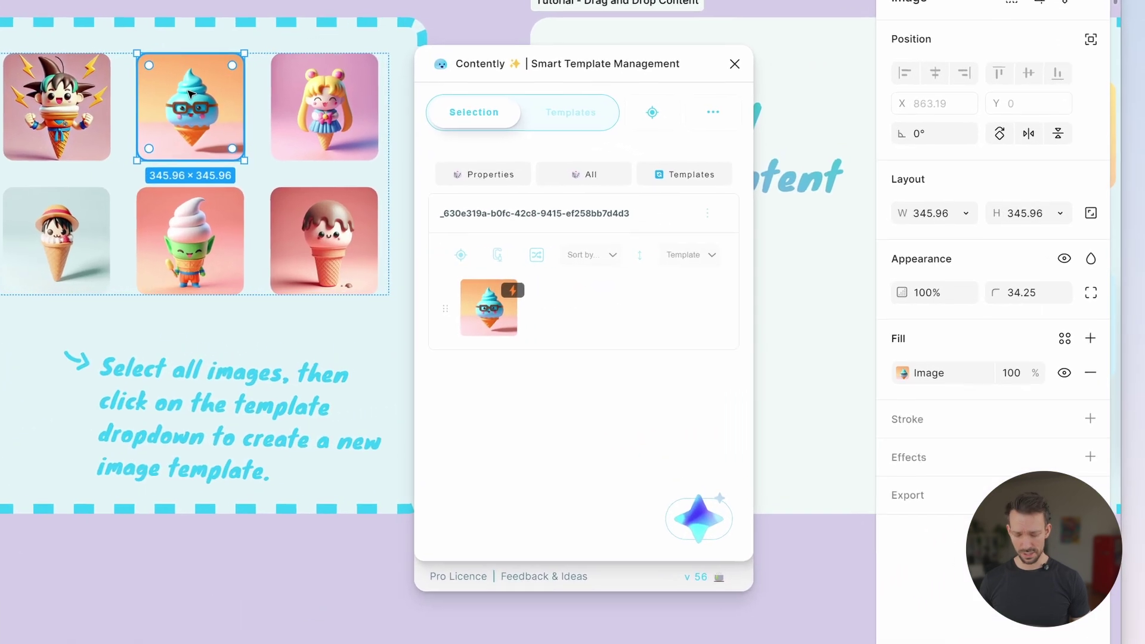
key(Escape)
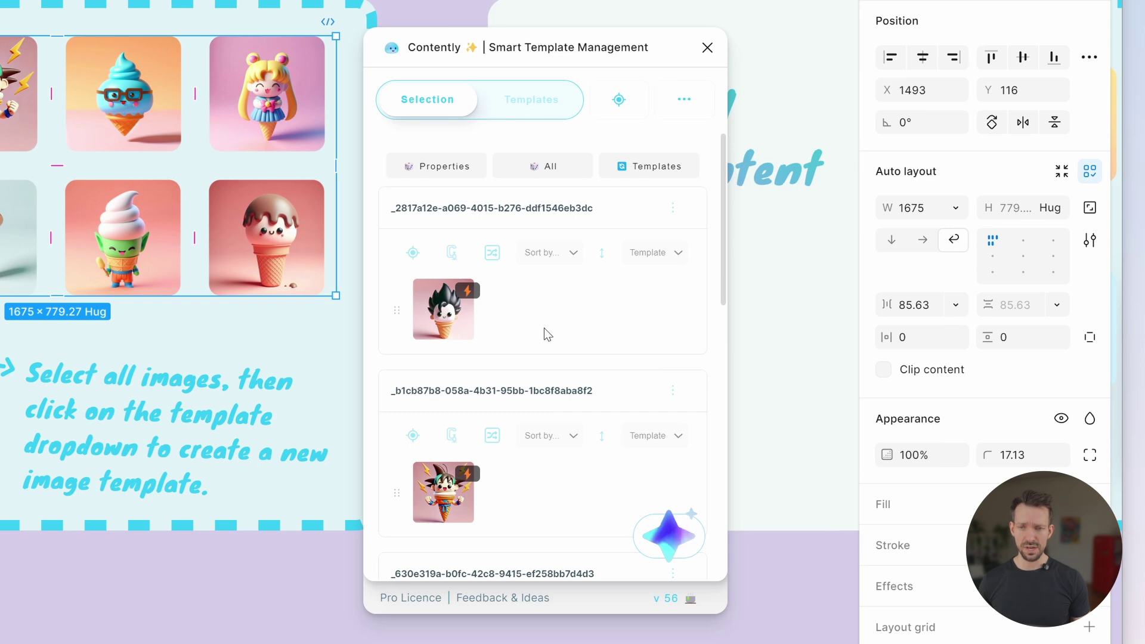
scroll(547, 333, down, 12)
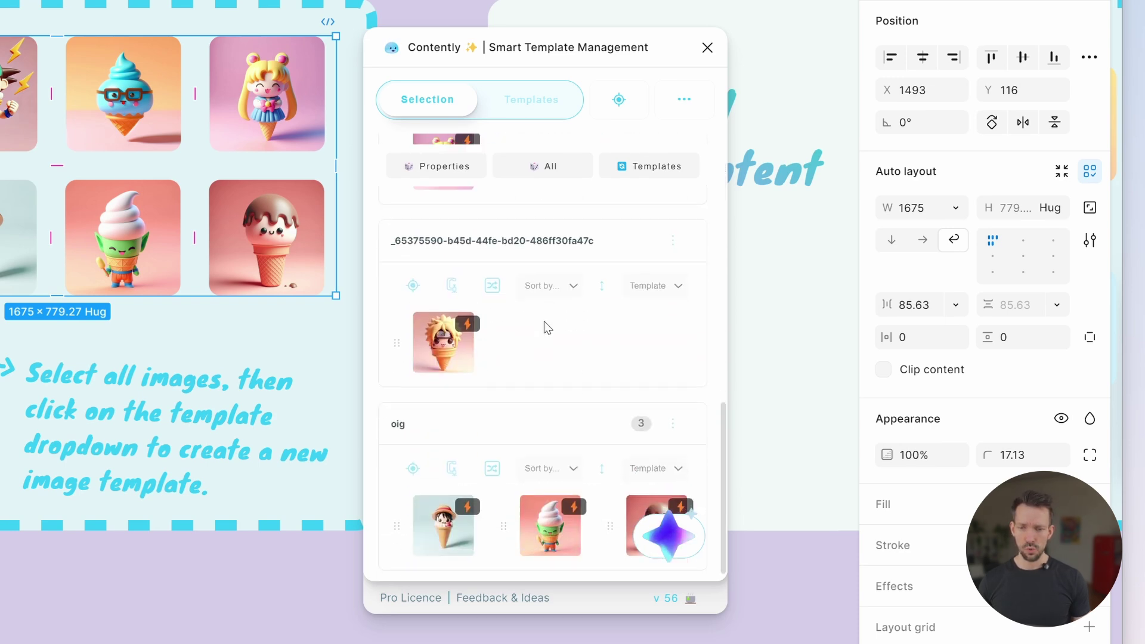
scroll(545, 324, up, 10)
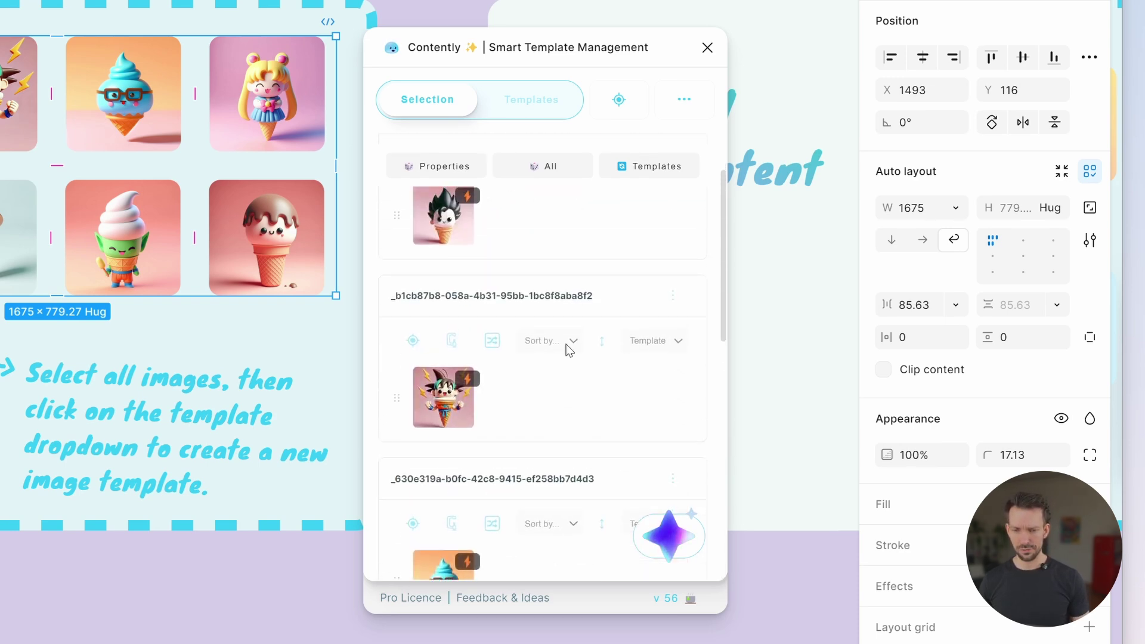
scroll(570, 370, up, 2)
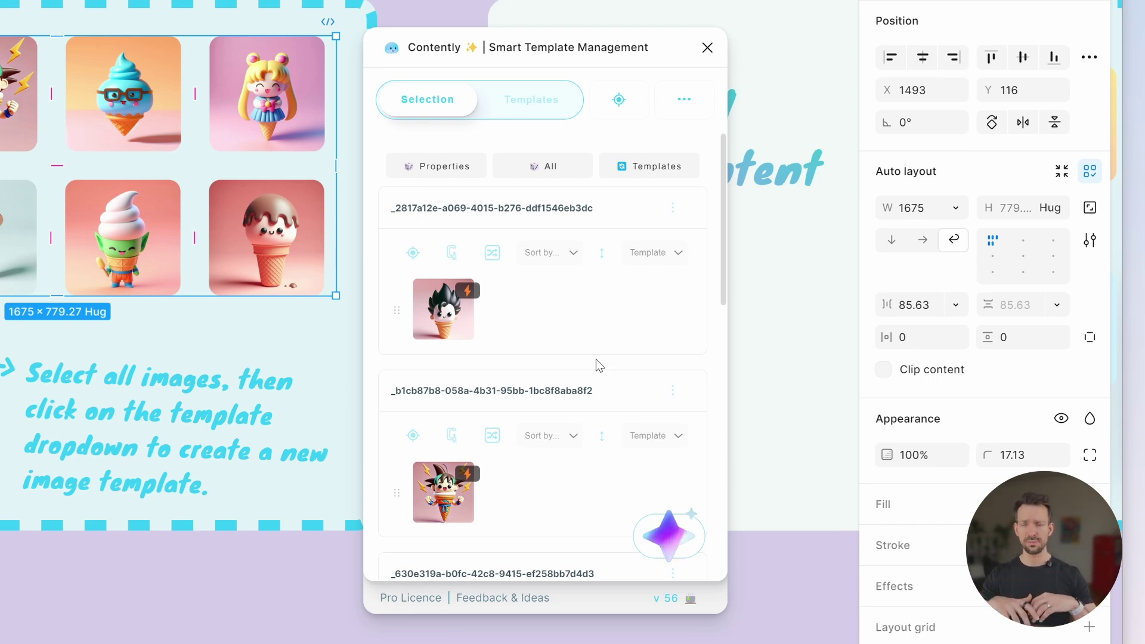
- Set Contently's Group by option to 'Element Type Only'
click(685, 100)
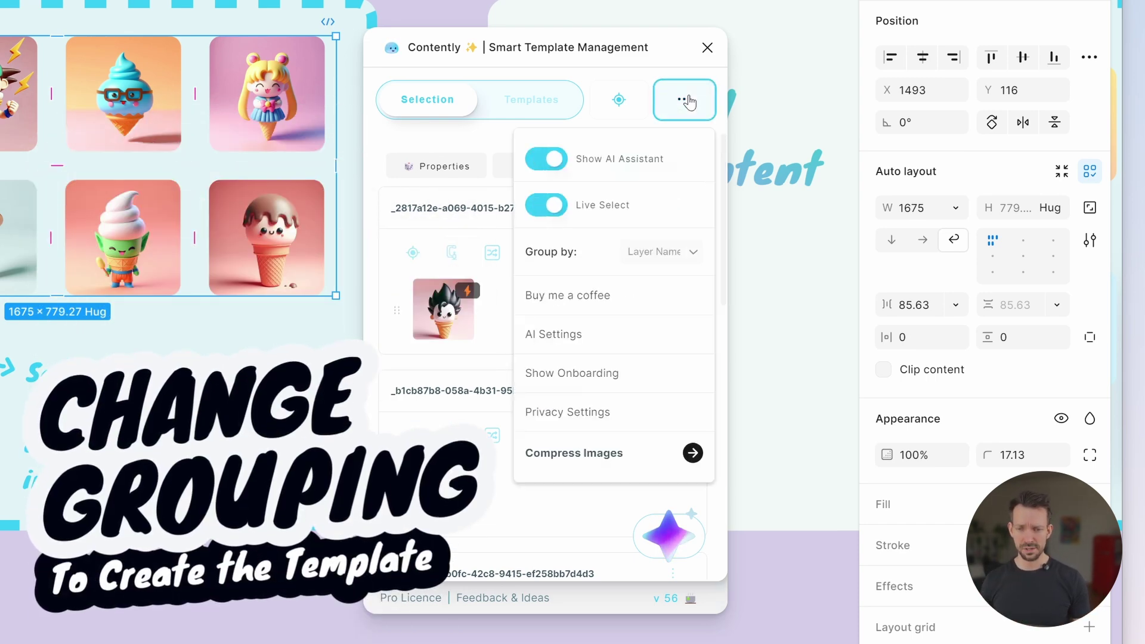
click(674, 256)
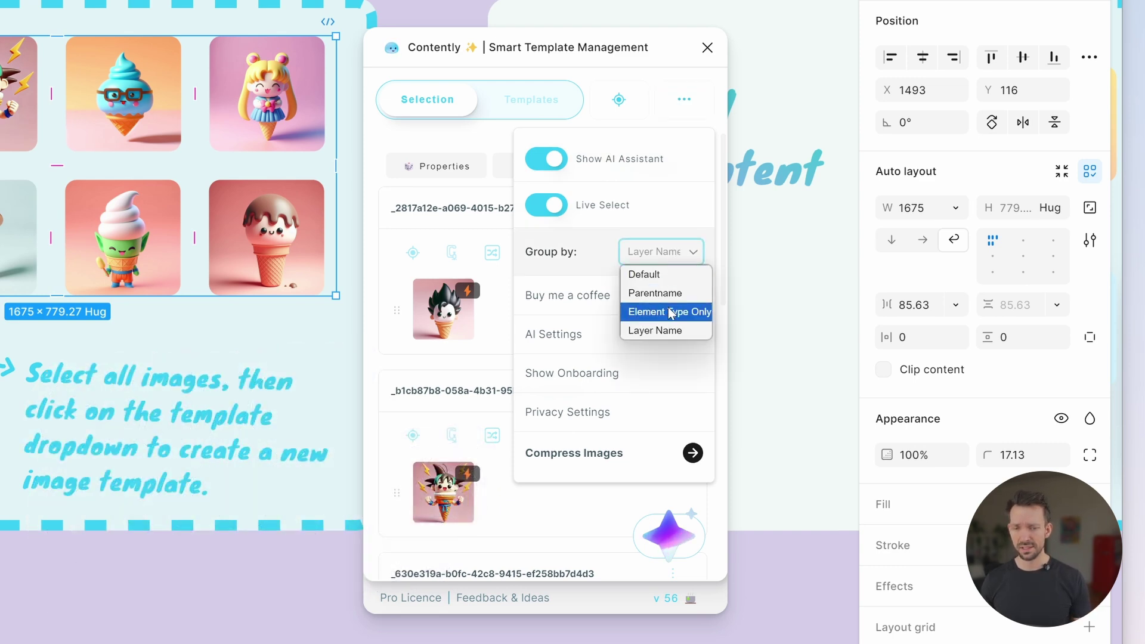
click(647, 314)
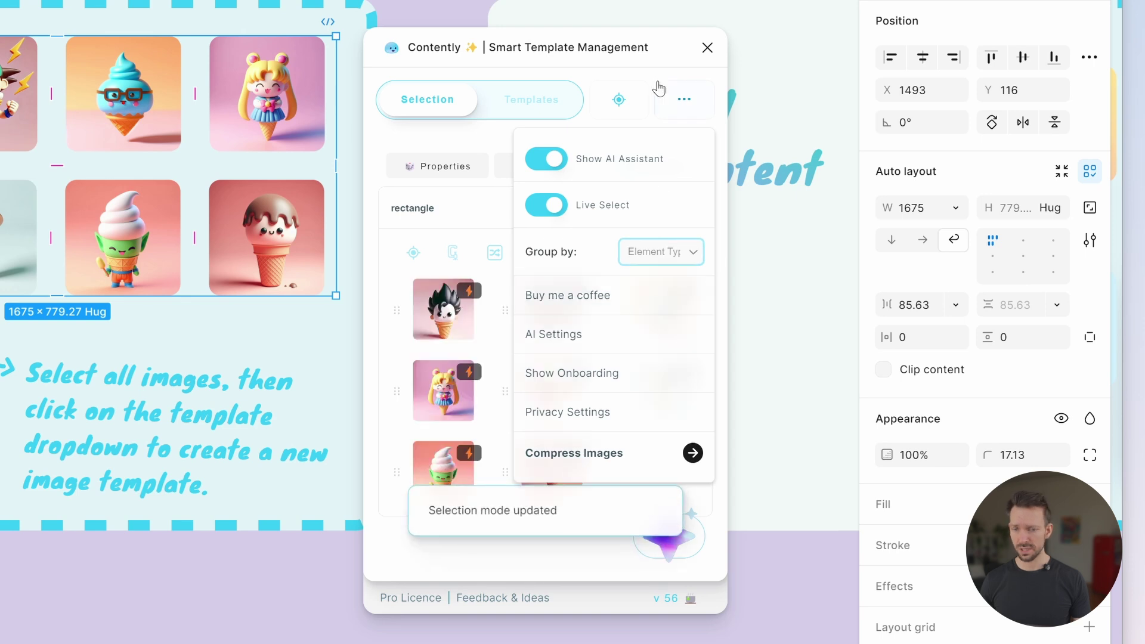
click(690, 112)
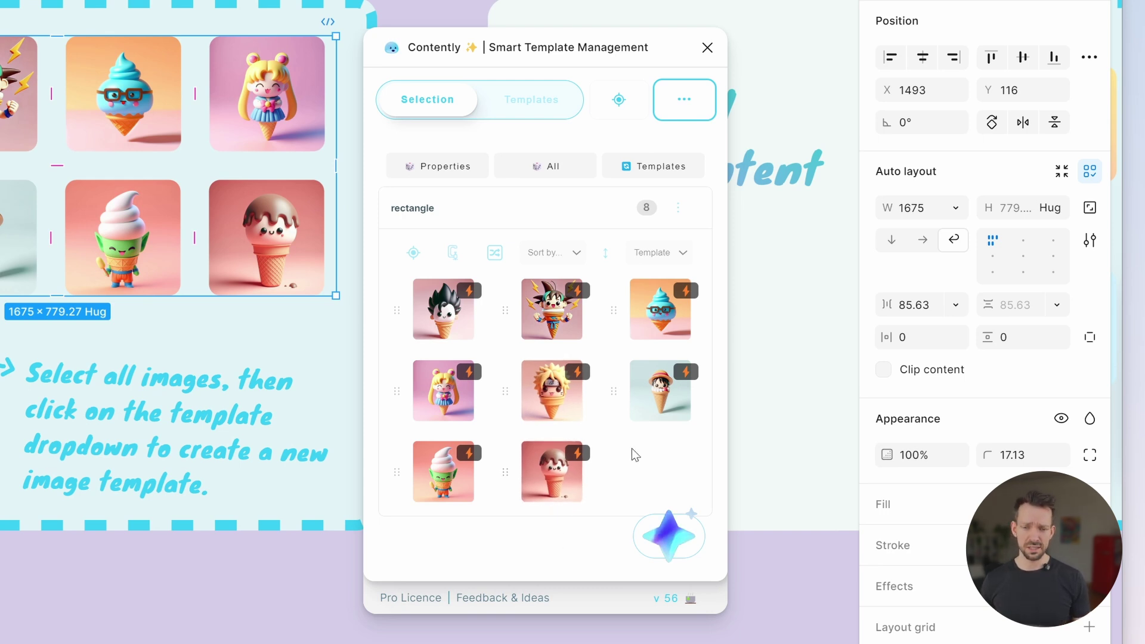
- Reorder the thumbnails: blond spiky cone first, straw-hat cone second, blue glasses cone last
drag(560, 403, 442, 325)
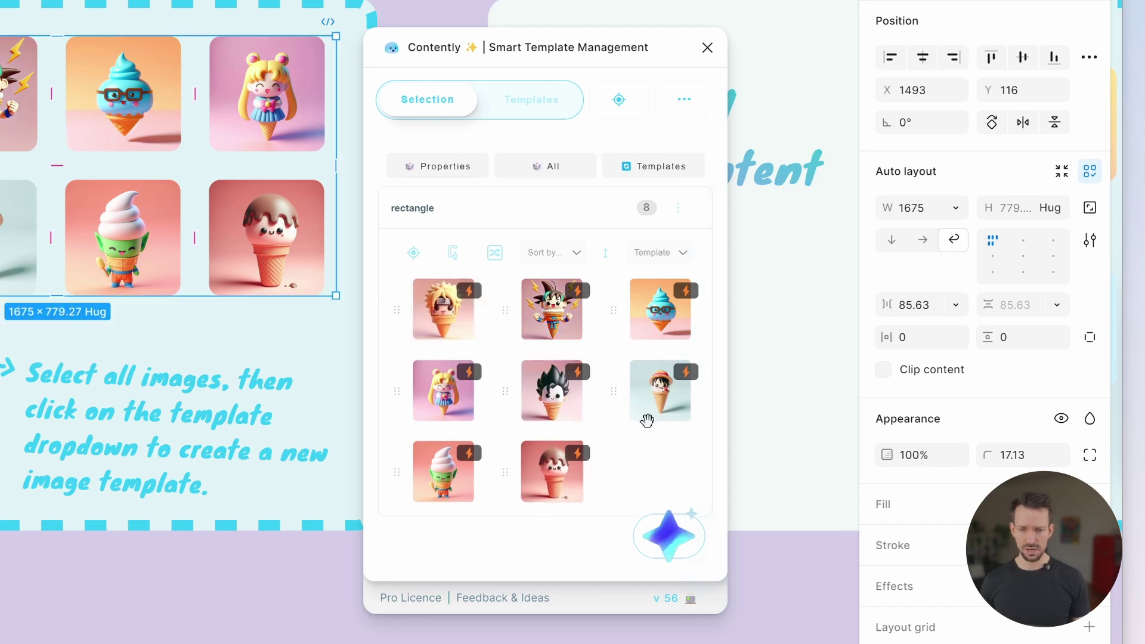
drag(654, 419, 546, 328)
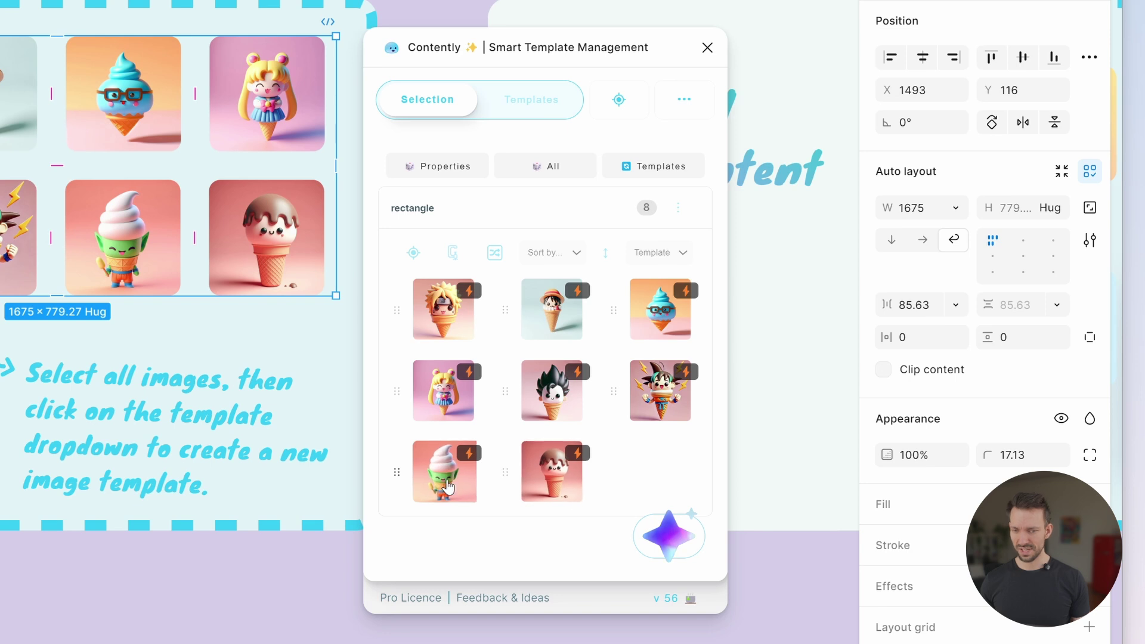
drag(664, 323, 547, 490)
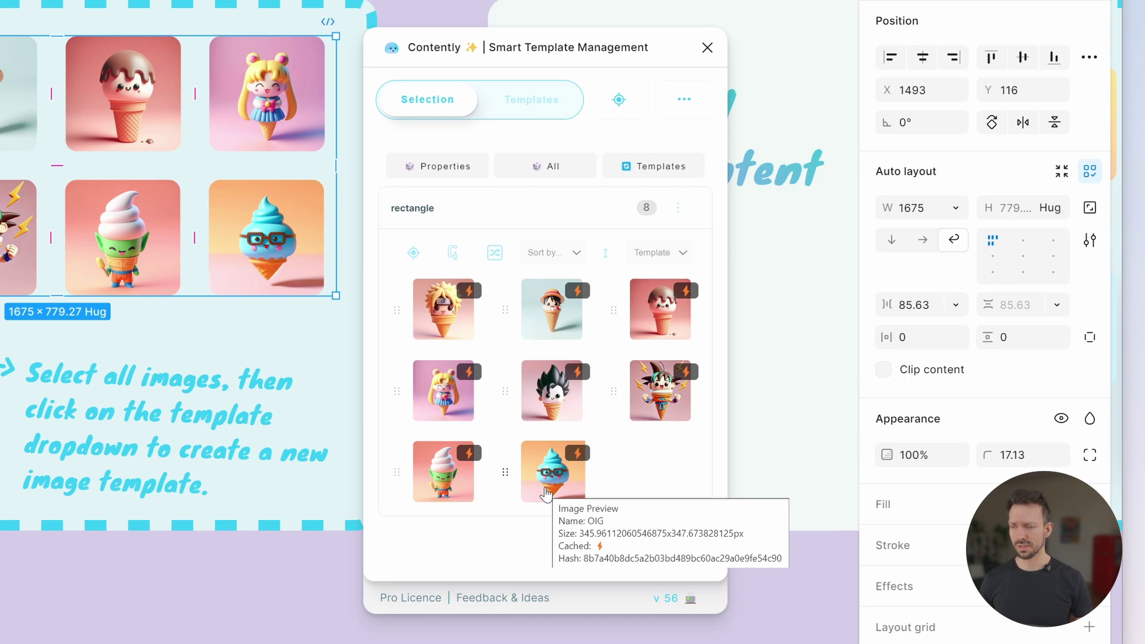
- Create a template named iceCreamTemplate2 from the rectangle group and save it
click(648, 255)
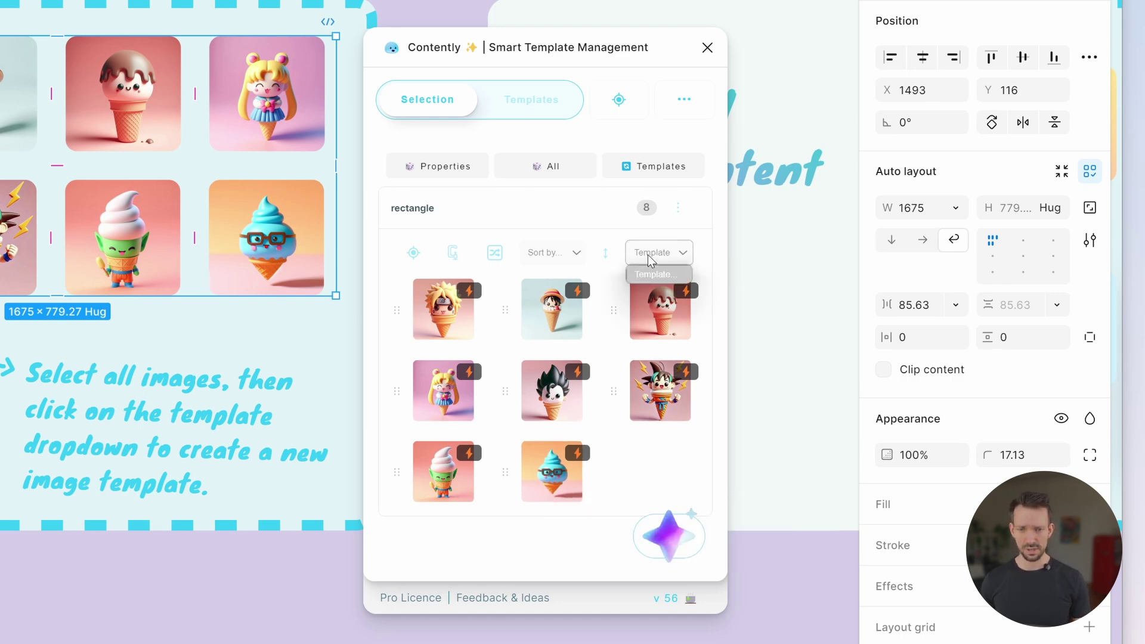
click(659, 307)
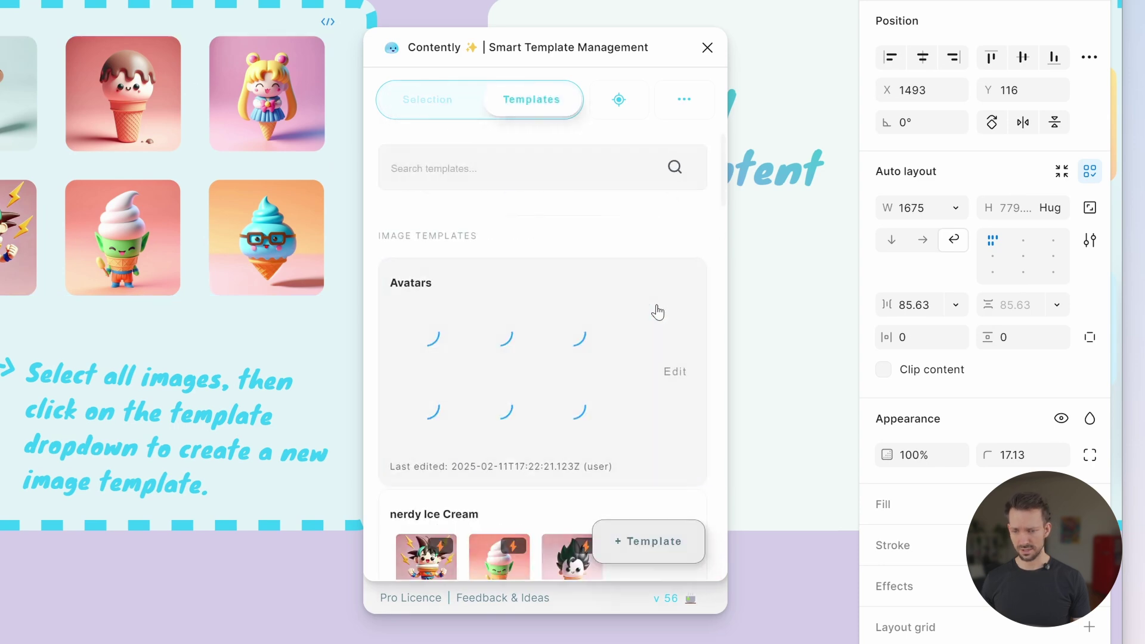
click(591, 120)
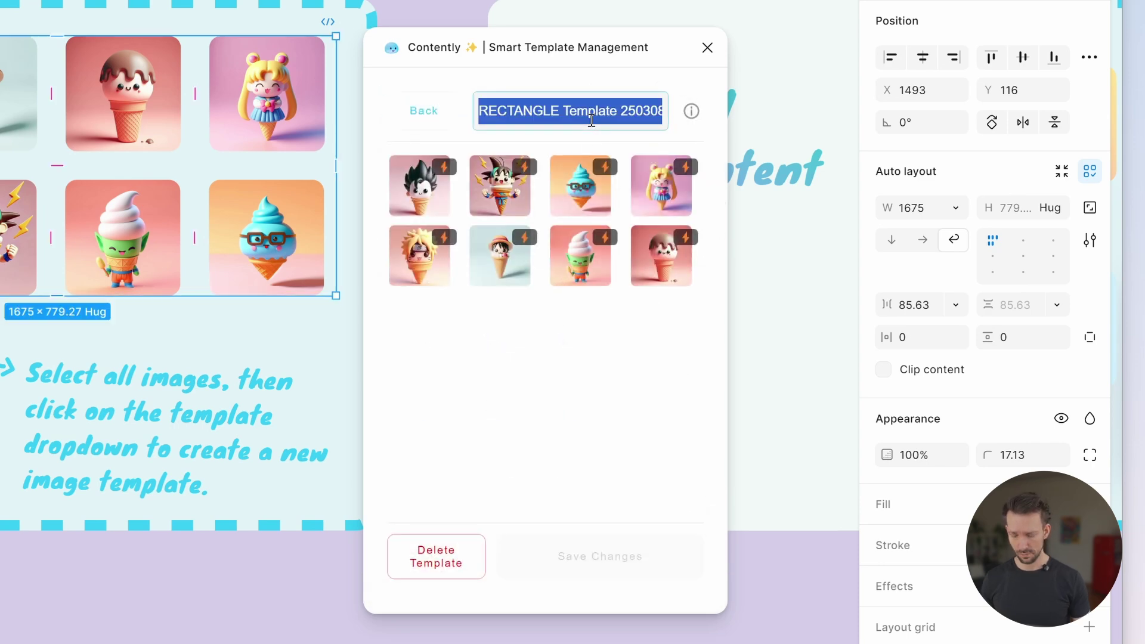
text(iceCreamTemplate2)
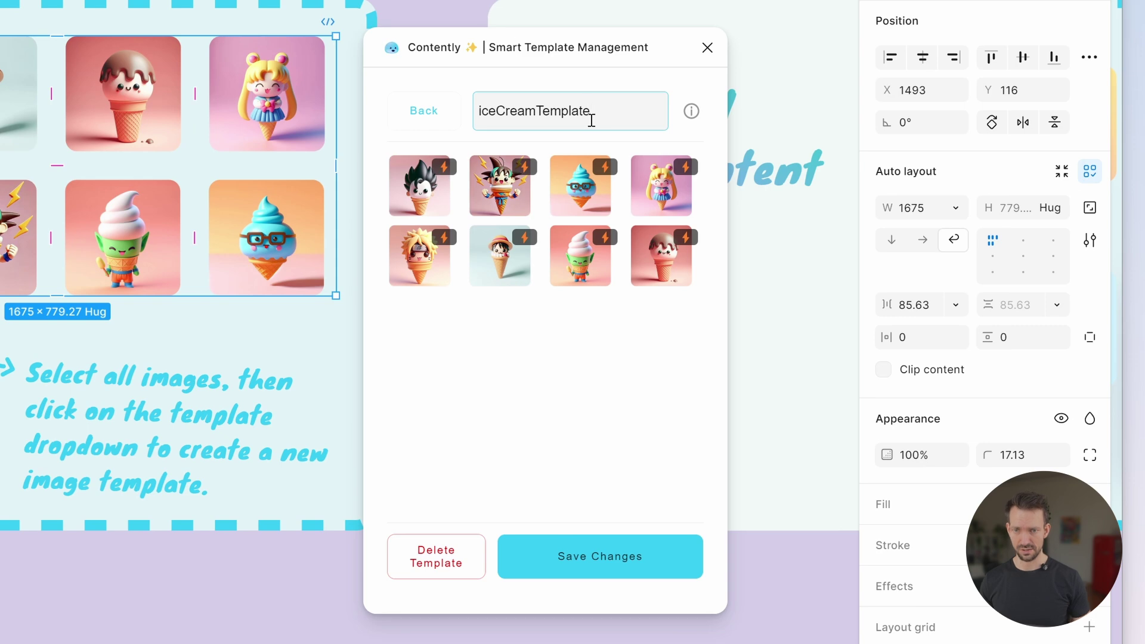
click(601, 542)
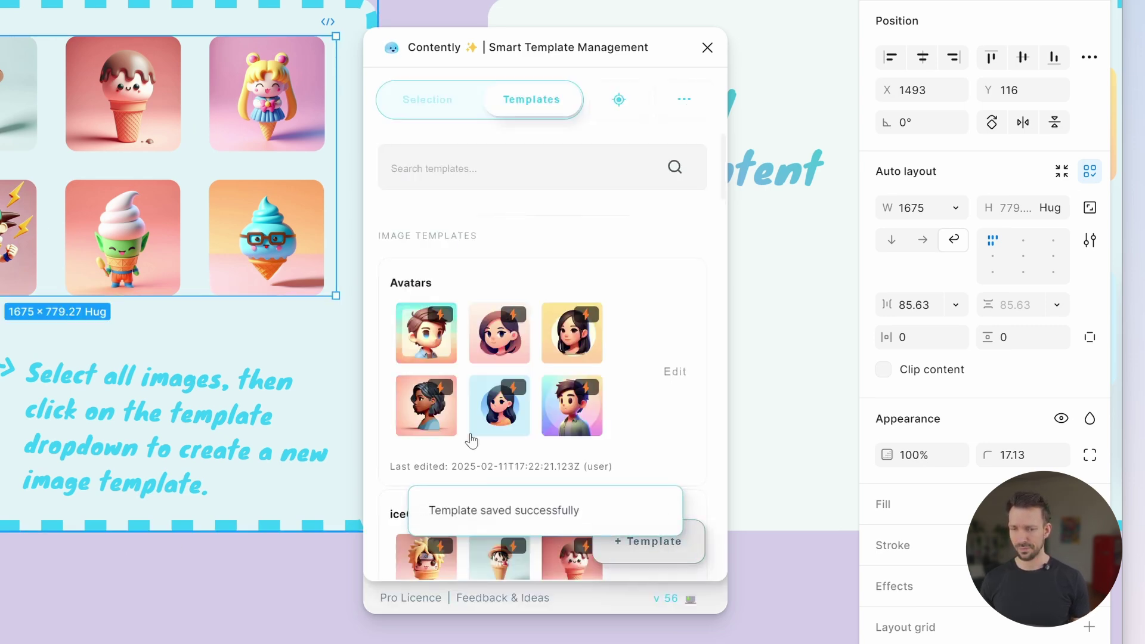
scroll(477, 436, down, 6)
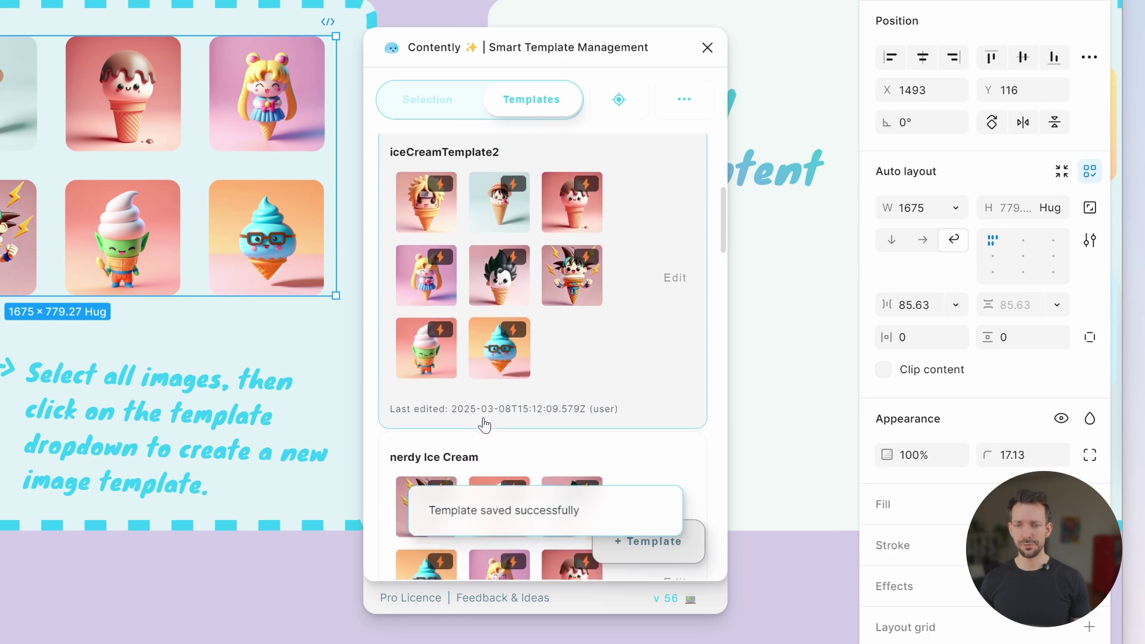
scroll(484, 425, up, 1)
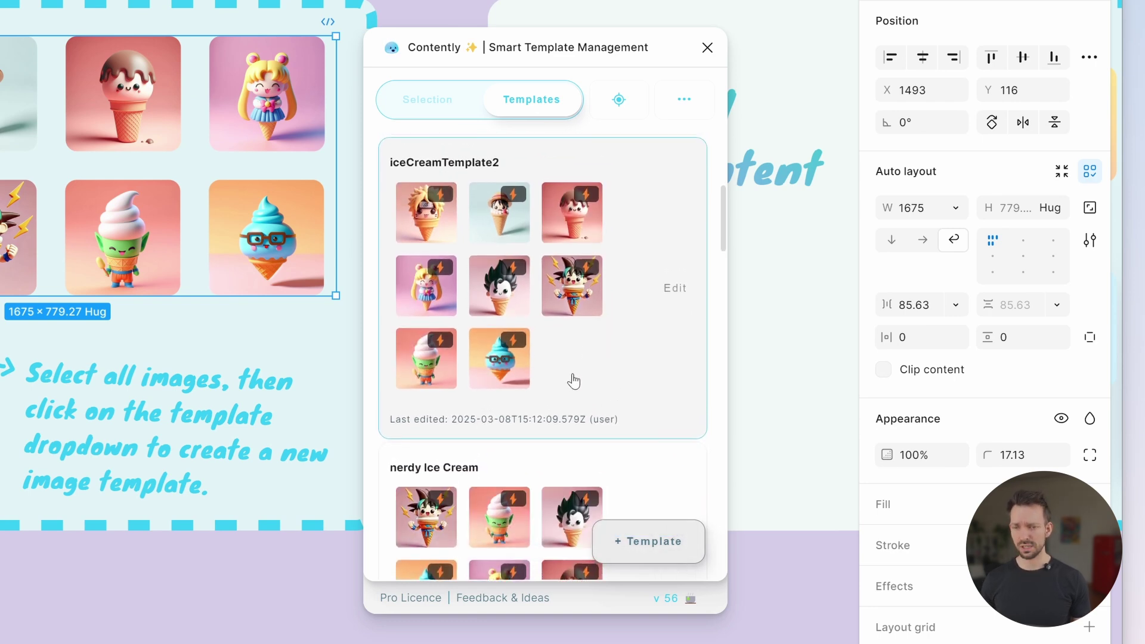
scroll(574, 376, up, 2)
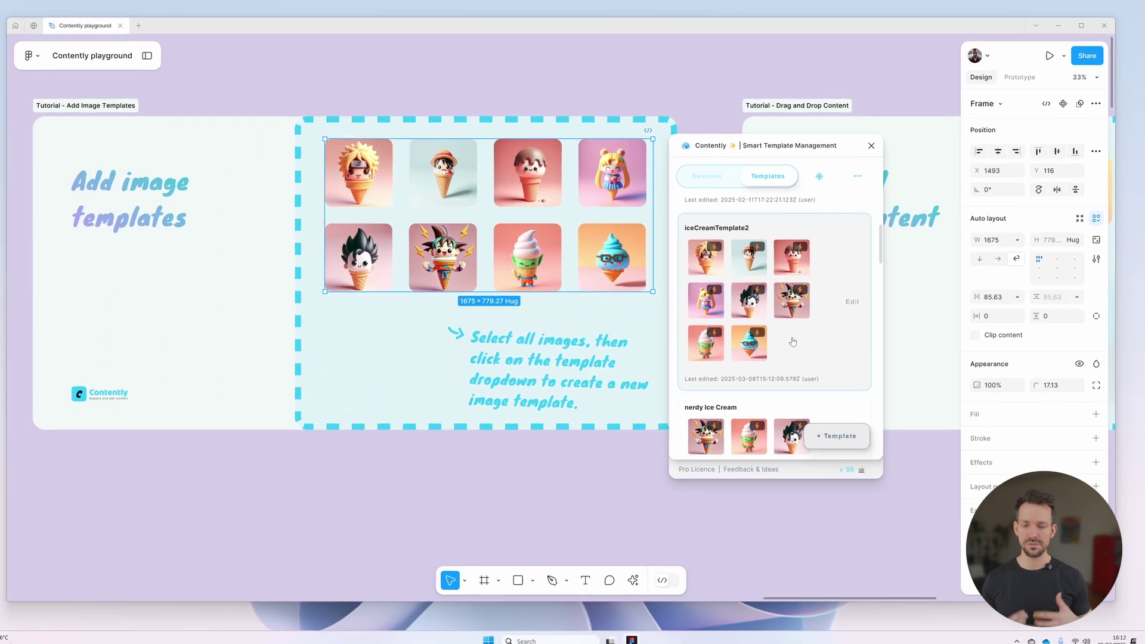
- Restore the sidebar, go to the Document Assets page and clear the selection
click(146, 55)
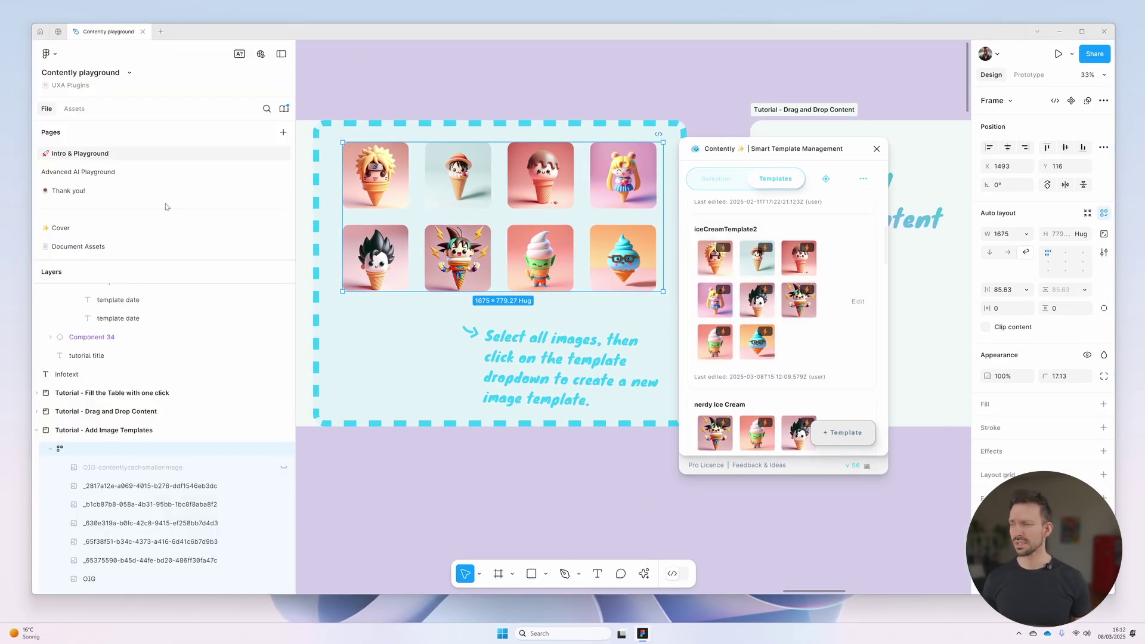
click(166, 246)
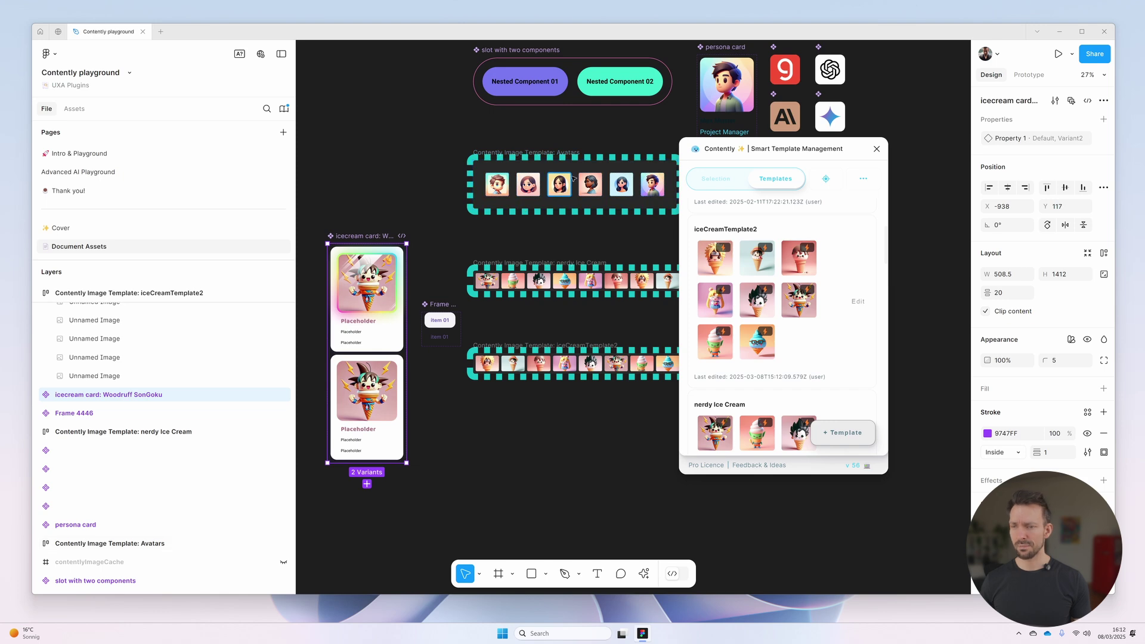
scroll(573, 179, up, 5)
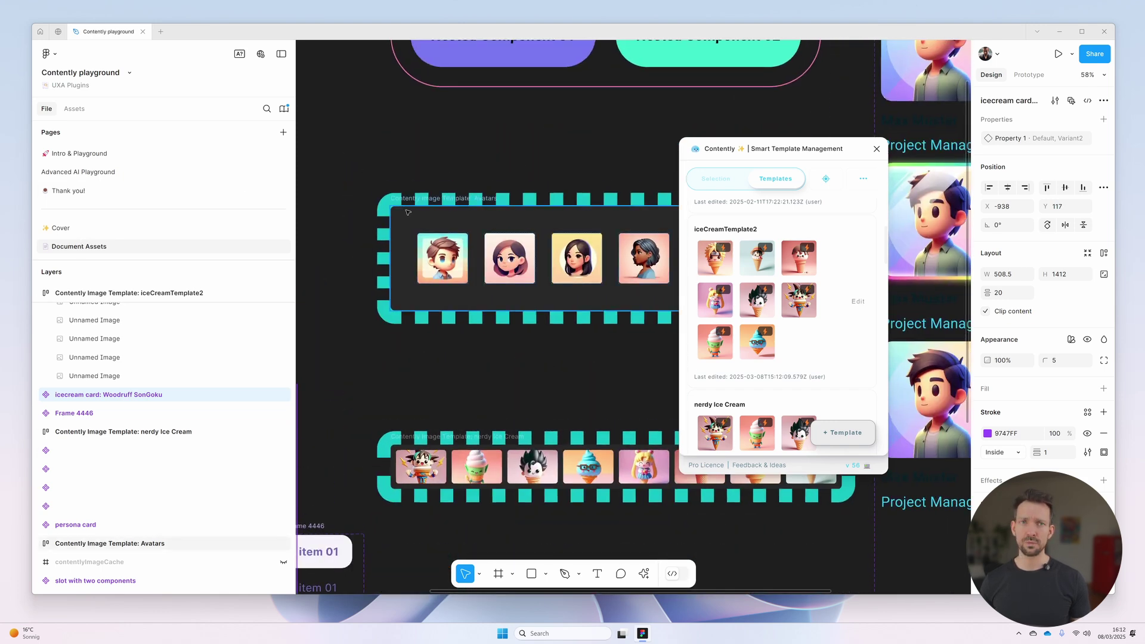
click(523, 169)
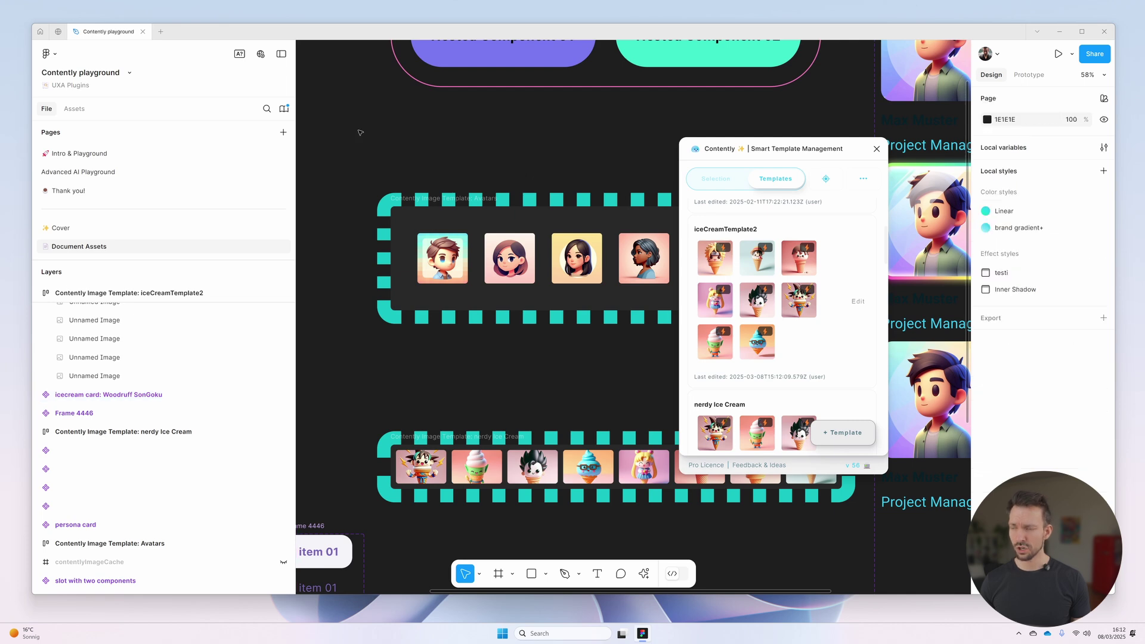
- Survey the full-width canvas, then restore the panels and open the 'Intro & Playground' page
click(281, 54)
scroll(501, 149, right, 2)
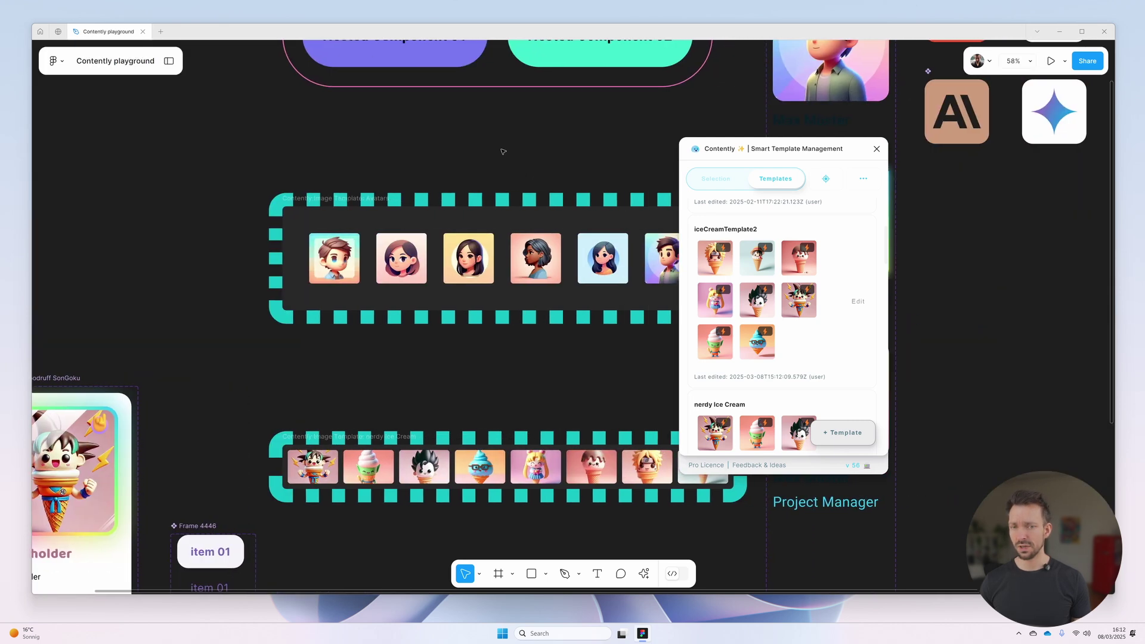
scroll(501, 149, down, 4)
scroll(503, 151, down, 3)
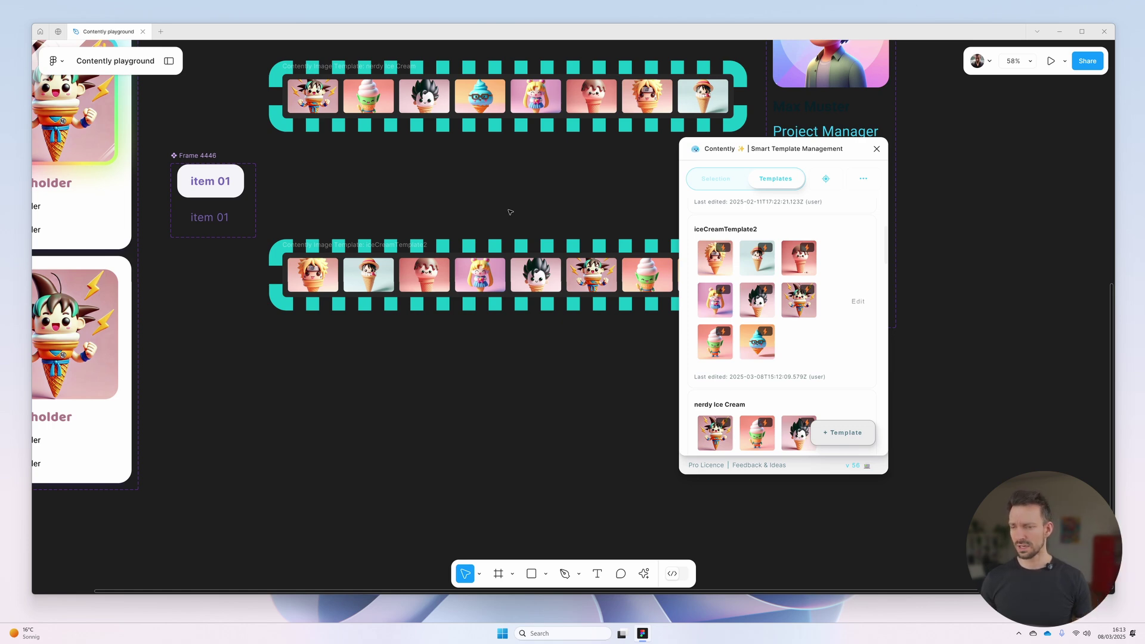
scroll(511, 212, up, 5)
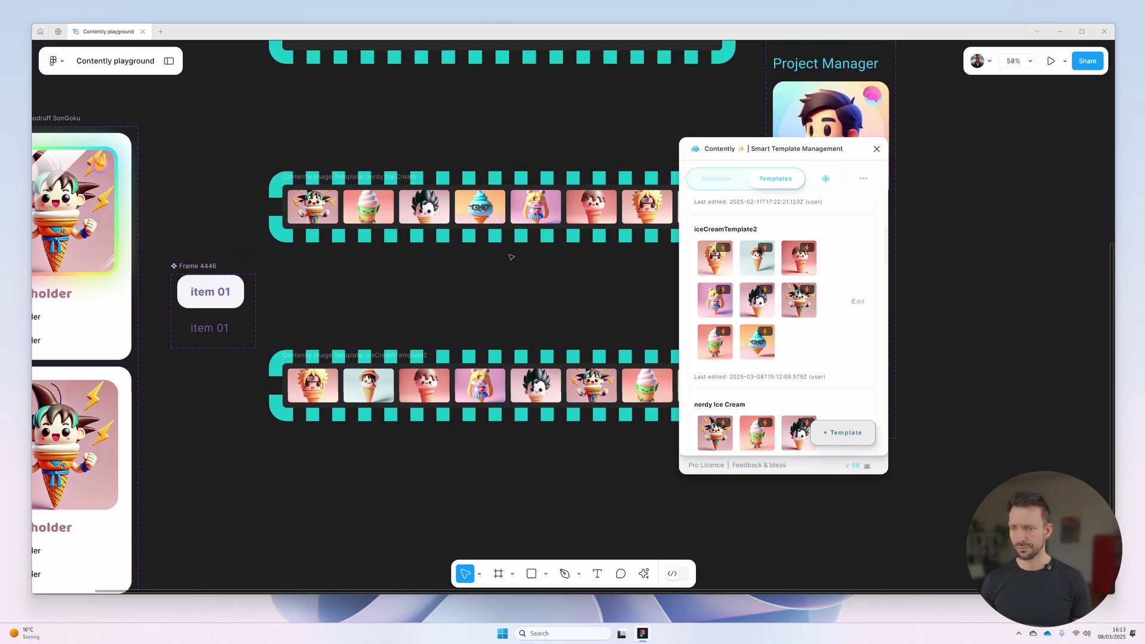
scroll(511, 257, up, 3)
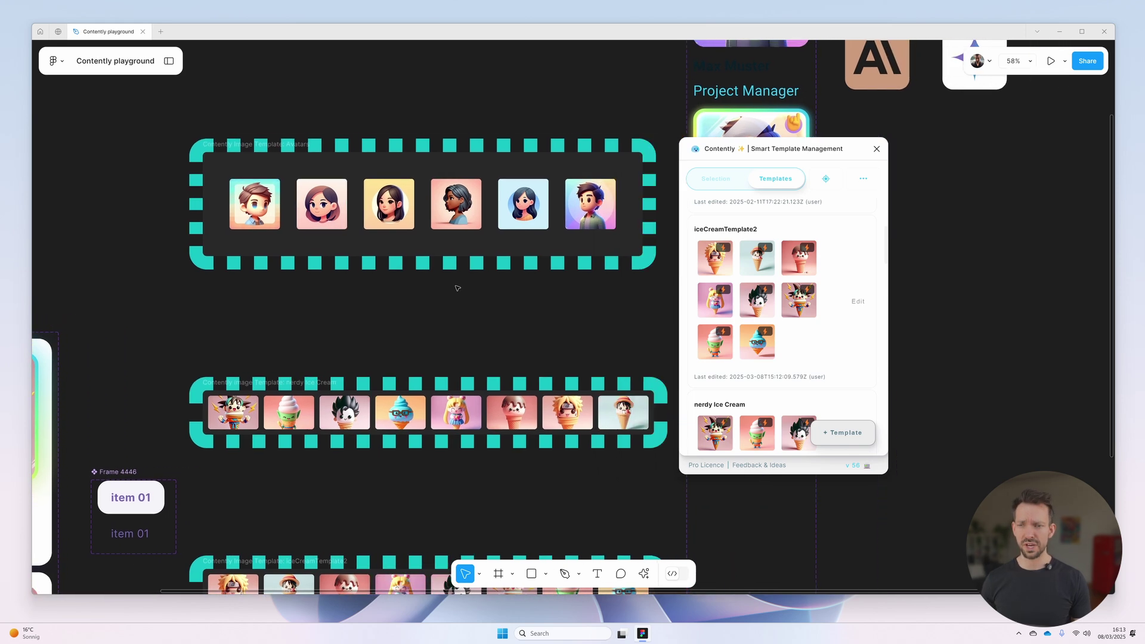
click(176, 63)
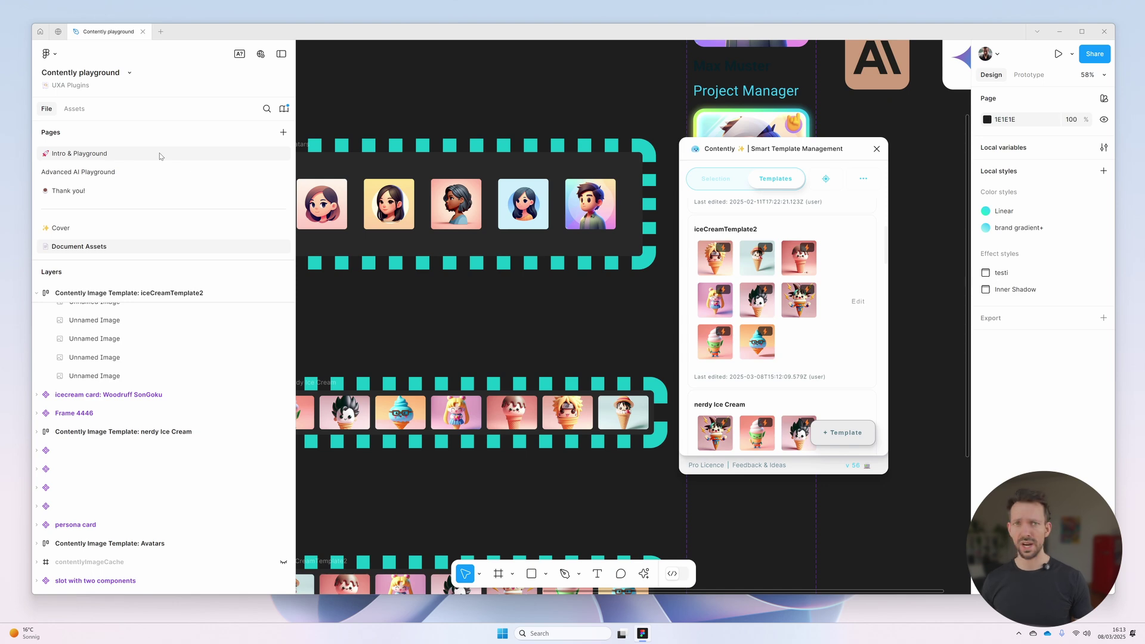
click(202, 155)
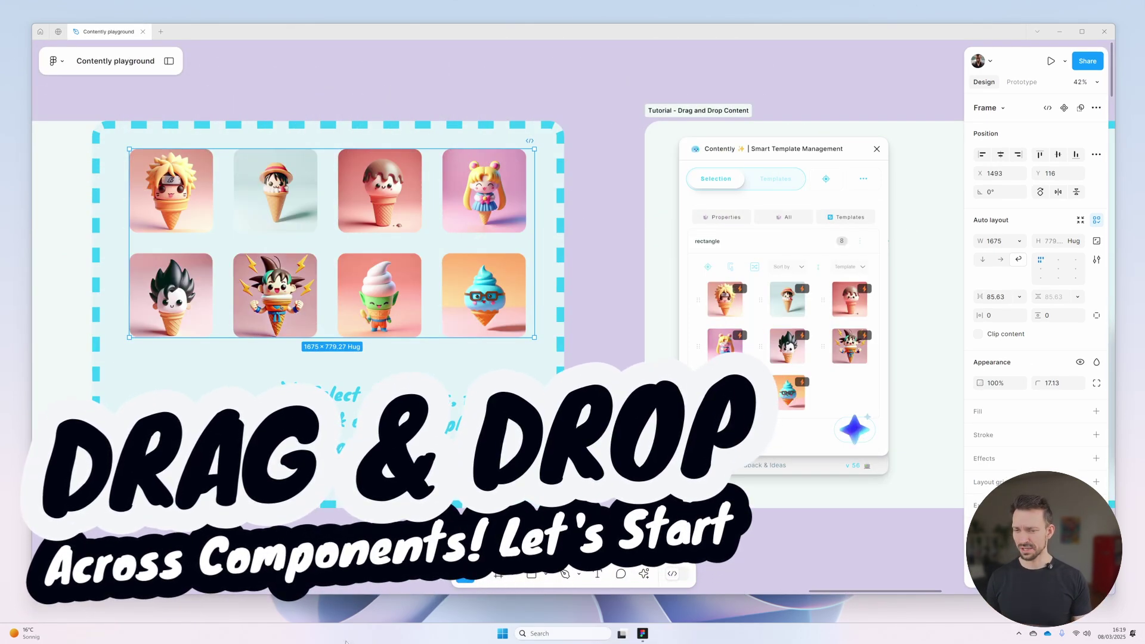
- Select the five avatar cards: Ava Johnson, James Wilson, Zoey Miller, Jane Smith, Liam Davis
scroll(626, 437, right, 5)
scroll(627, 438, right, 6)
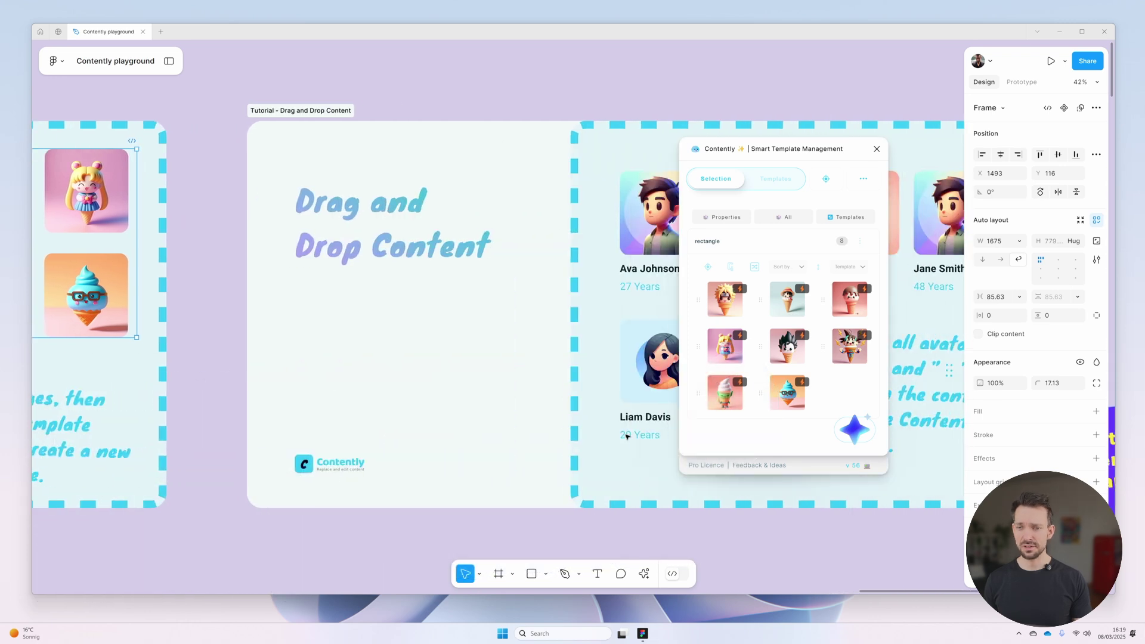
scroll(627, 437, left, 1)
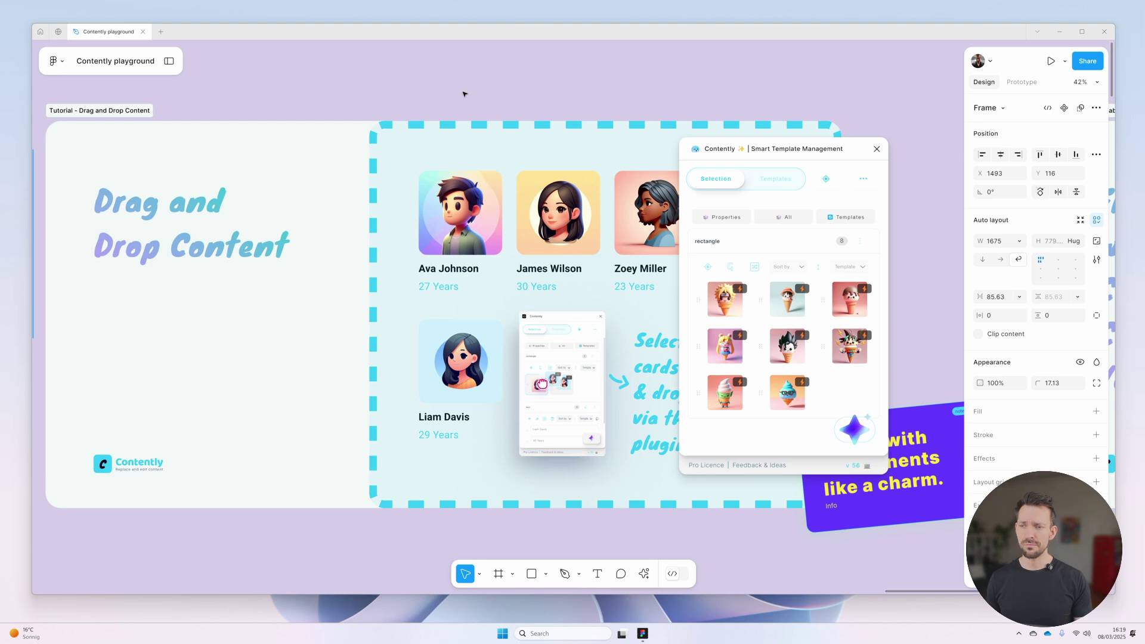
scroll(463, 94, right, 2)
scroll(463, 95, right, 1)
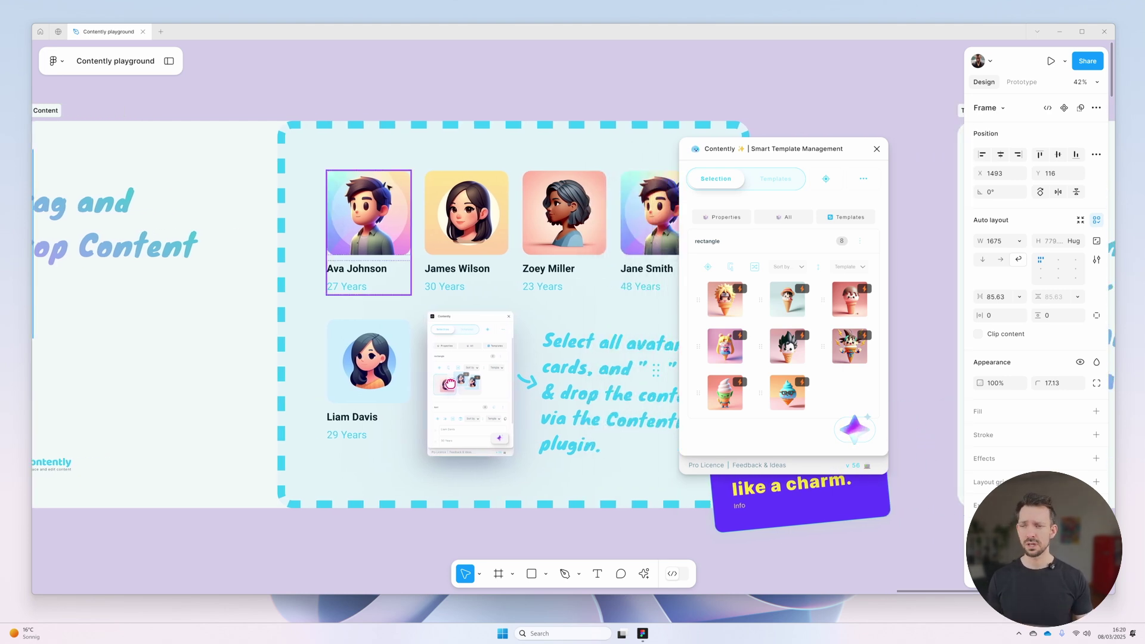
scroll(388, 187, right, 2)
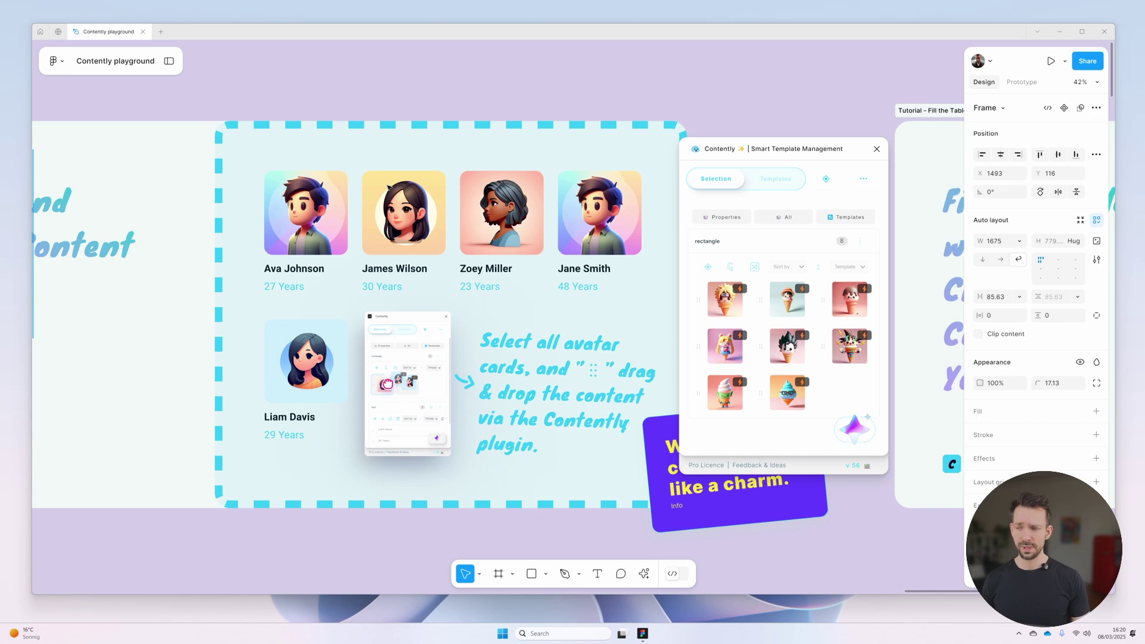
click(306, 209)
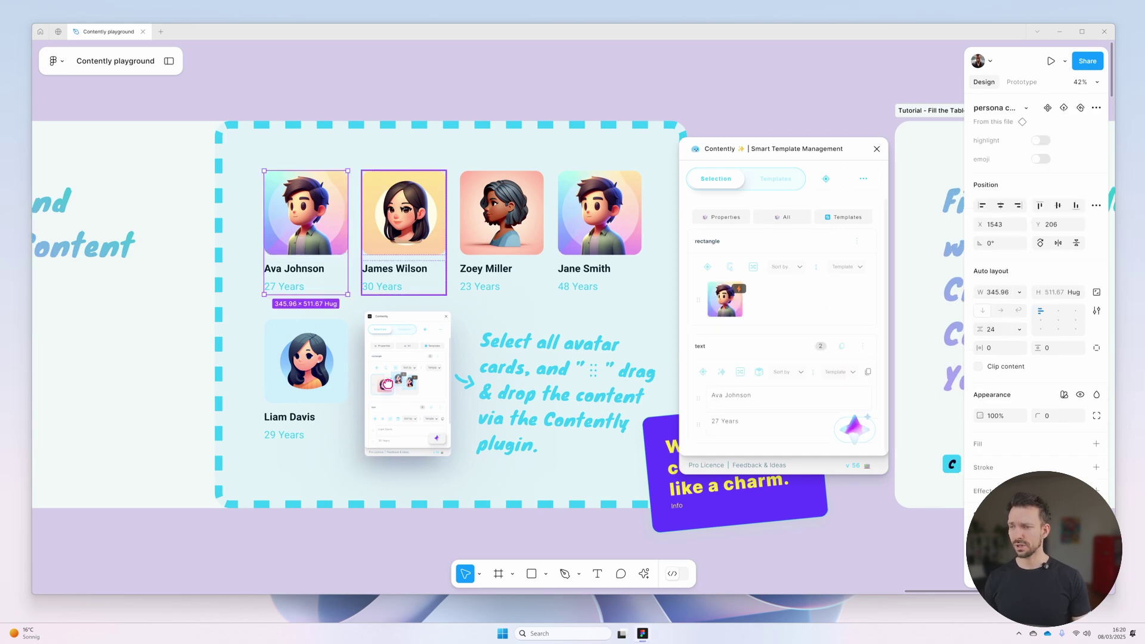
shift+click(404, 215)
shift+click(502, 214)
shift+click(593, 219)
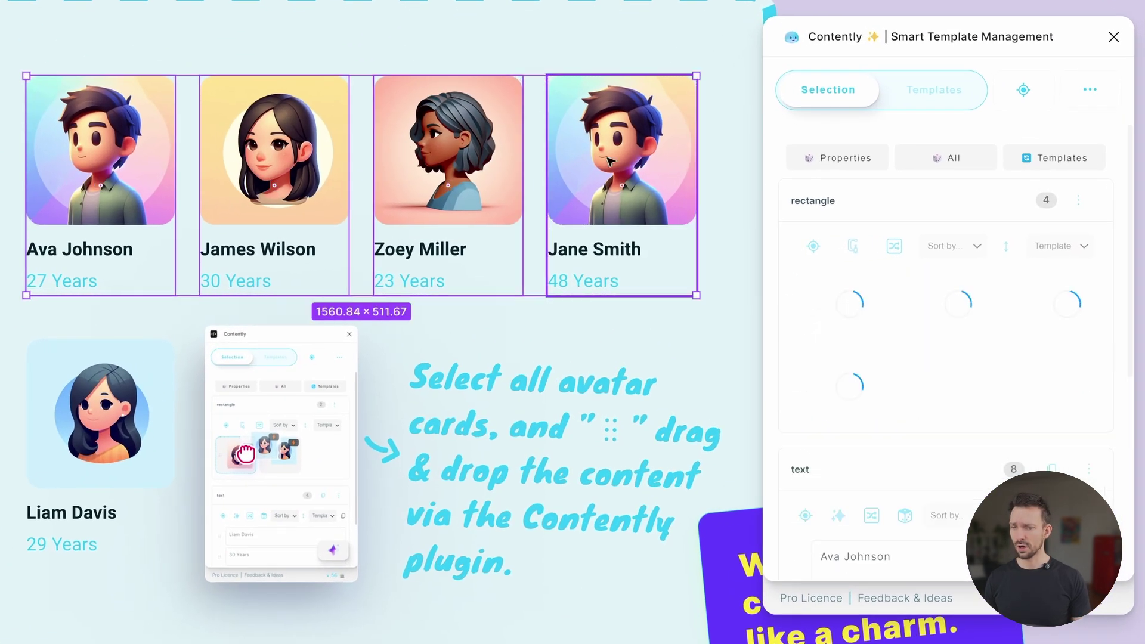
shift+click(116, 454)
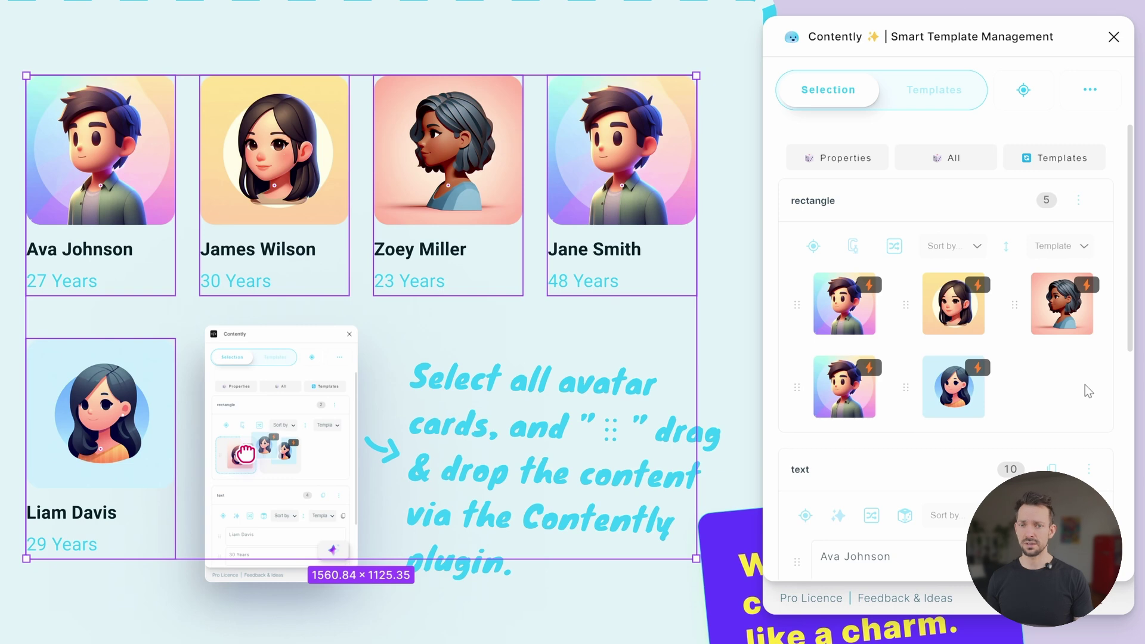
- Drag the woman's avatar thumbnail into the first slot, then reselect all five cards
mouse_move(944, 308)
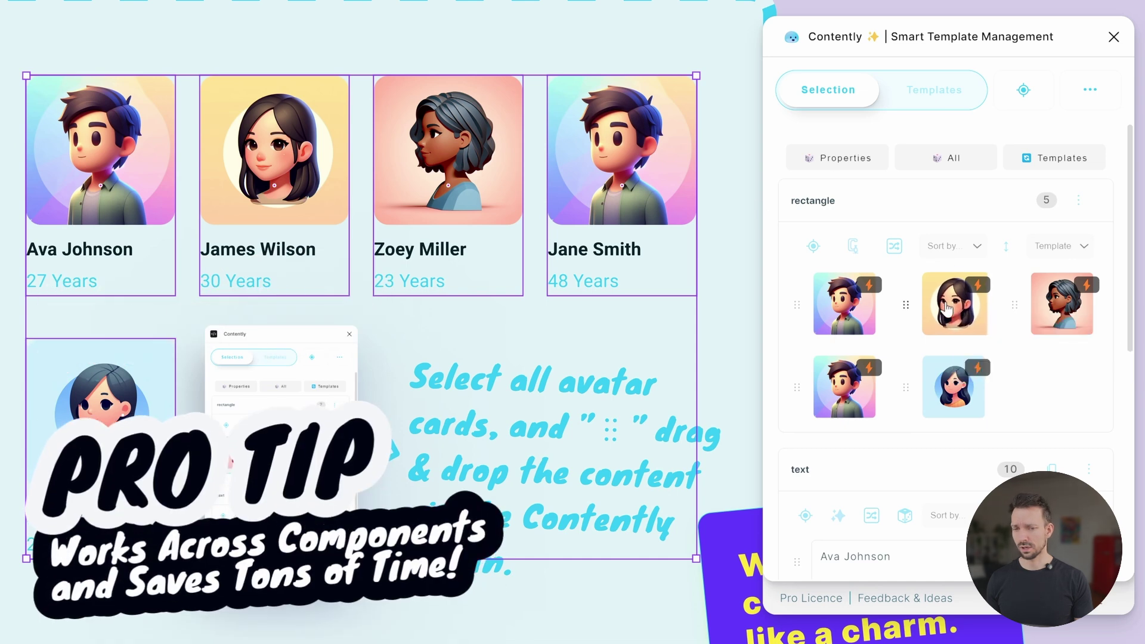
drag(944, 308, 835, 319)
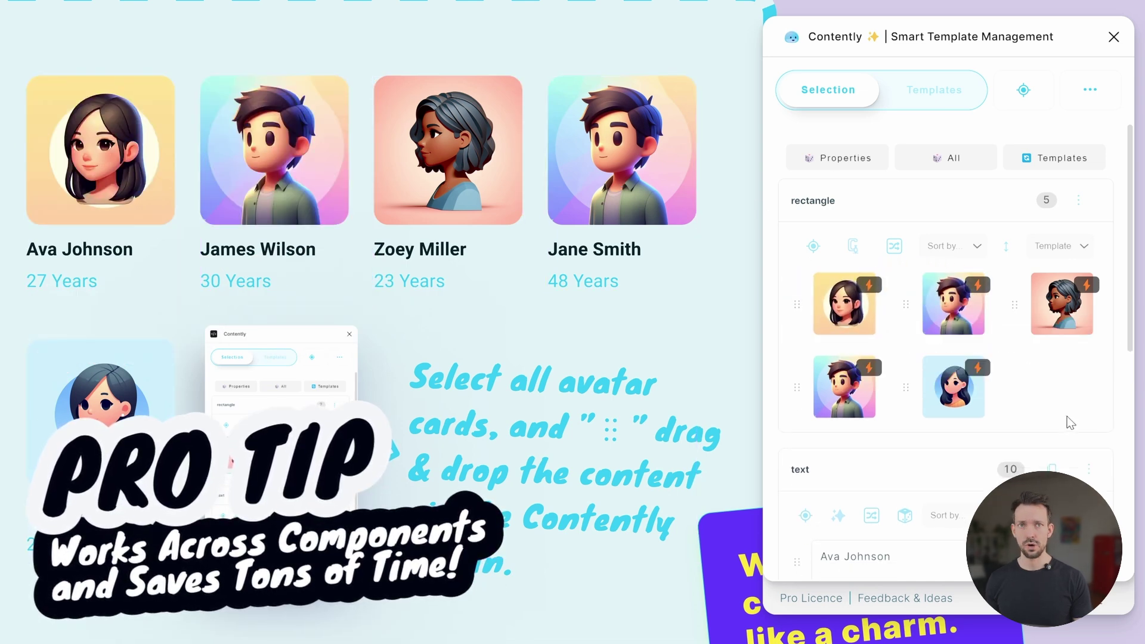
key(ctrl+a)
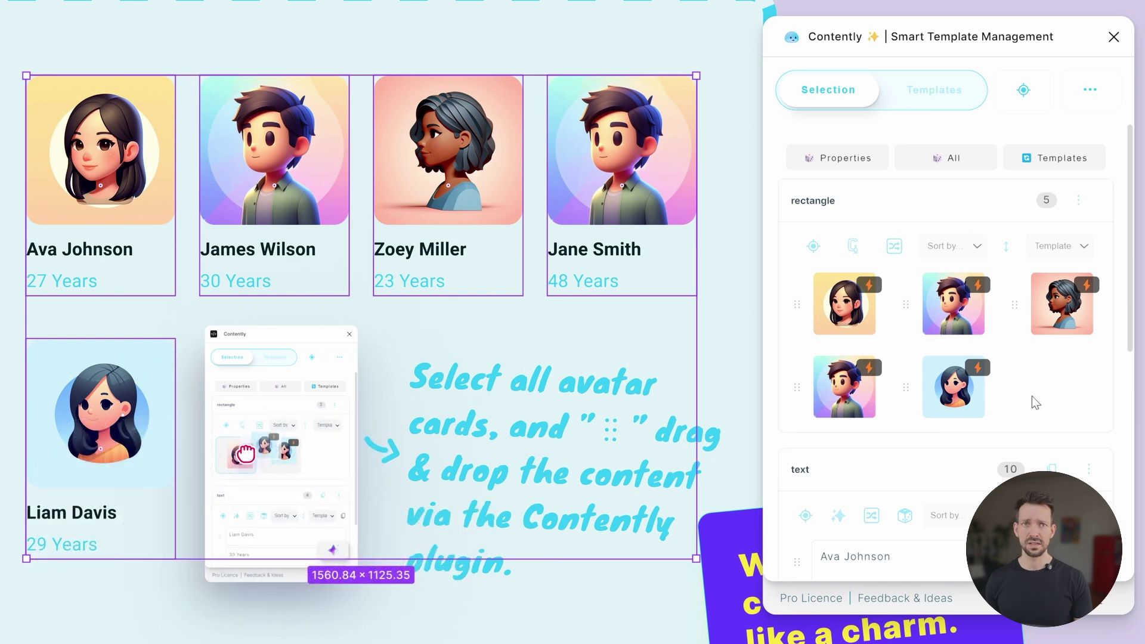
scroll(1031, 396, down, 1)
scroll(1032, 396, down, 2)
scroll(1032, 396, up, 3)
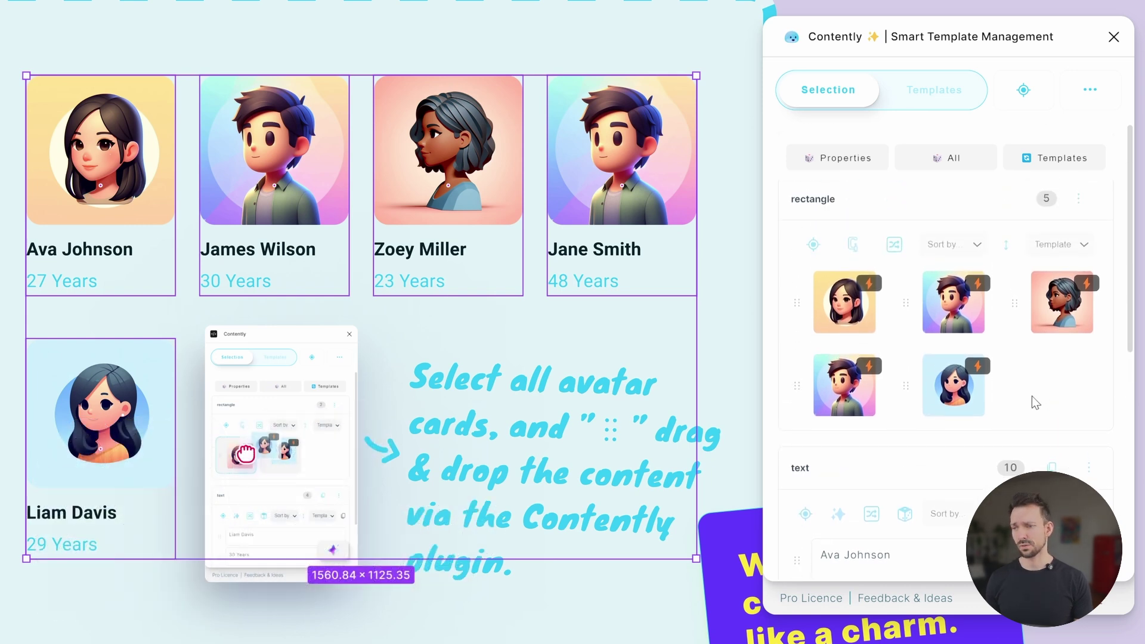
scroll(1032, 396, down, 5)
scroll(1034, 396, down, 2)
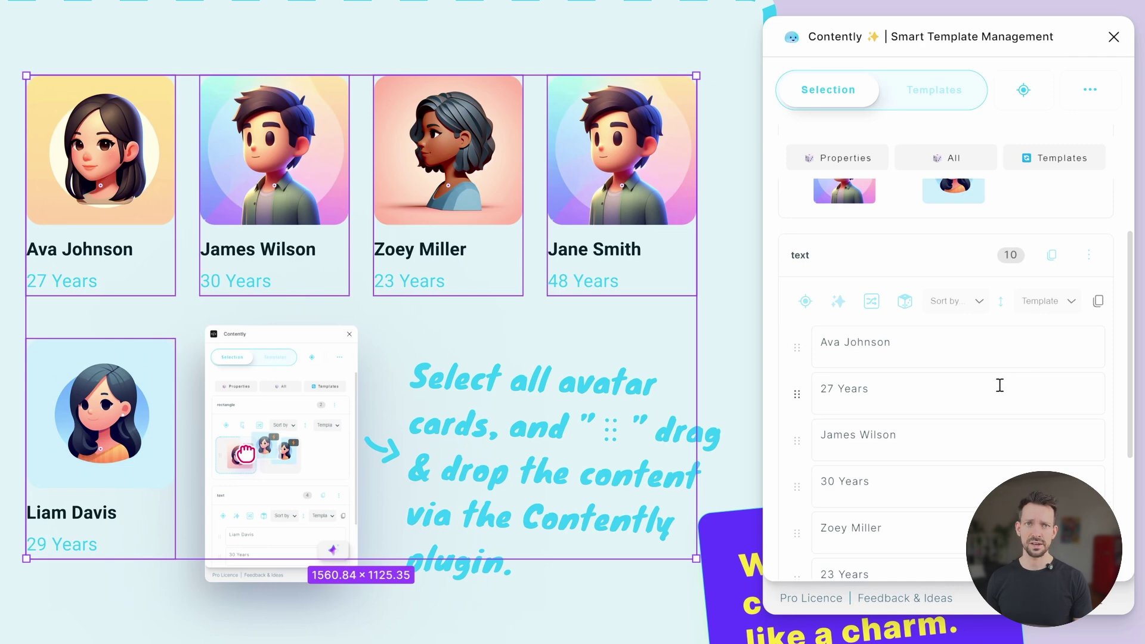
- Fill the avatar cards from the matching template, then randomize all their images
scroll(946, 383, down, 4)
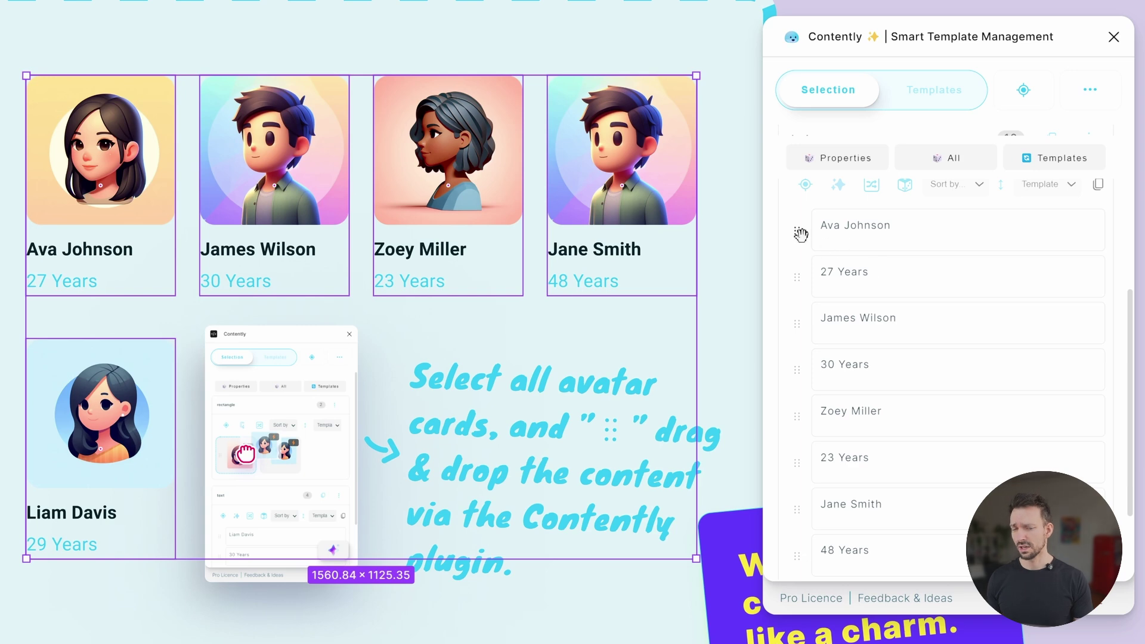
scroll(817, 250, down, 1)
scroll(817, 243, up, 1)
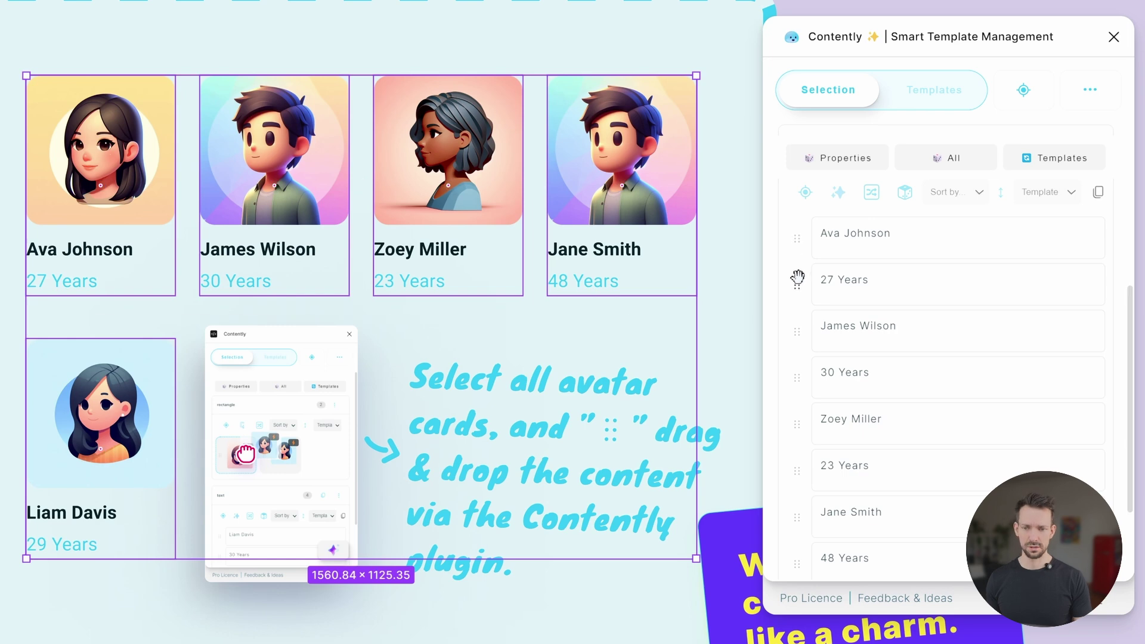
drag(798, 278, 798, 332)
scroll(925, 344, up, 5)
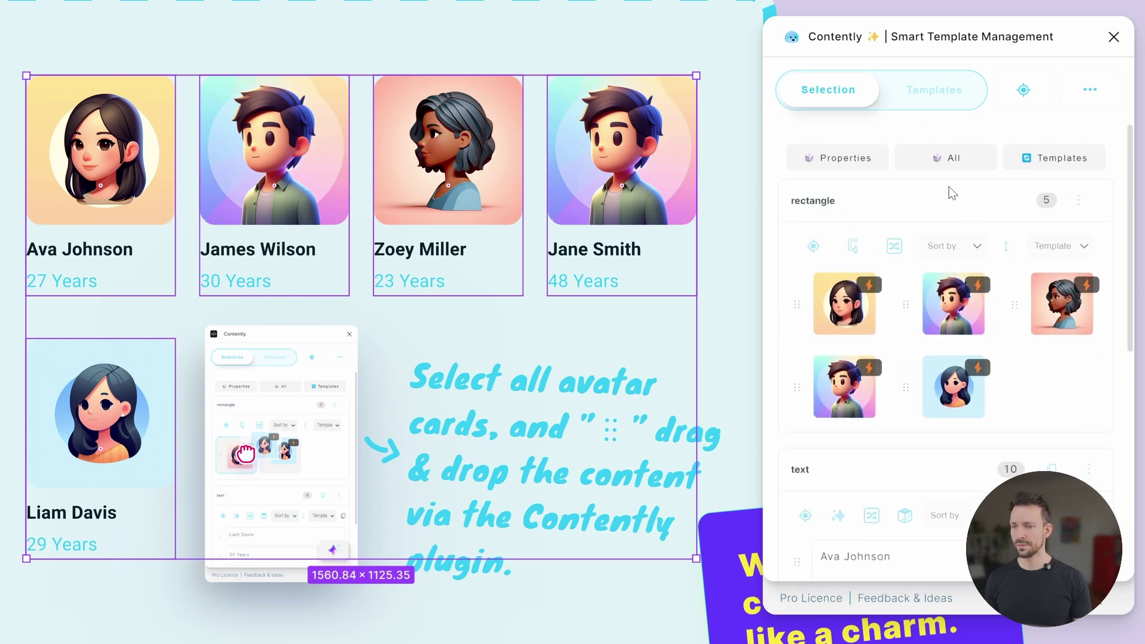
click(1037, 166)
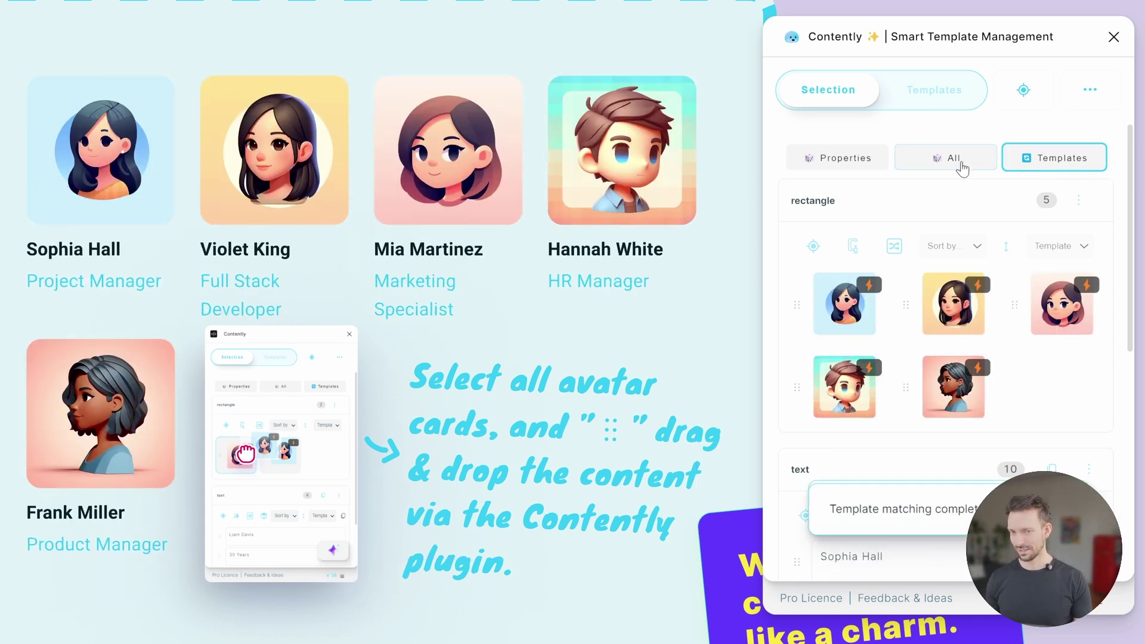
click(961, 165)
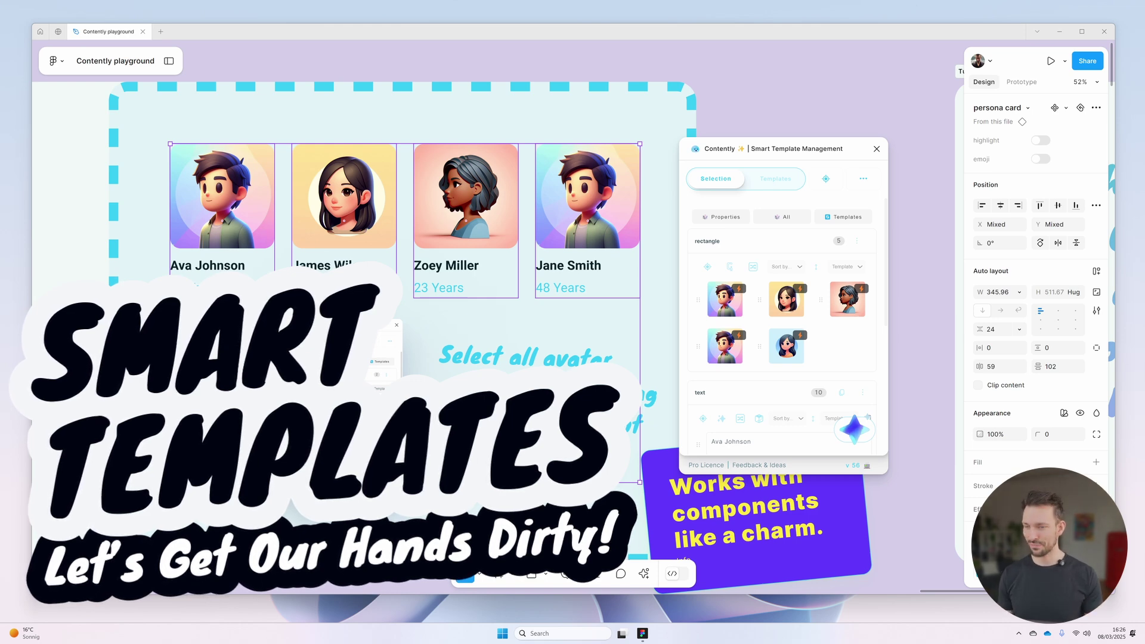
- Pan the canvas to the 'Fill the Table with One Click' frame and its table
scroll(471, 269, right, 2)
scroll(472, 269, right, 15)
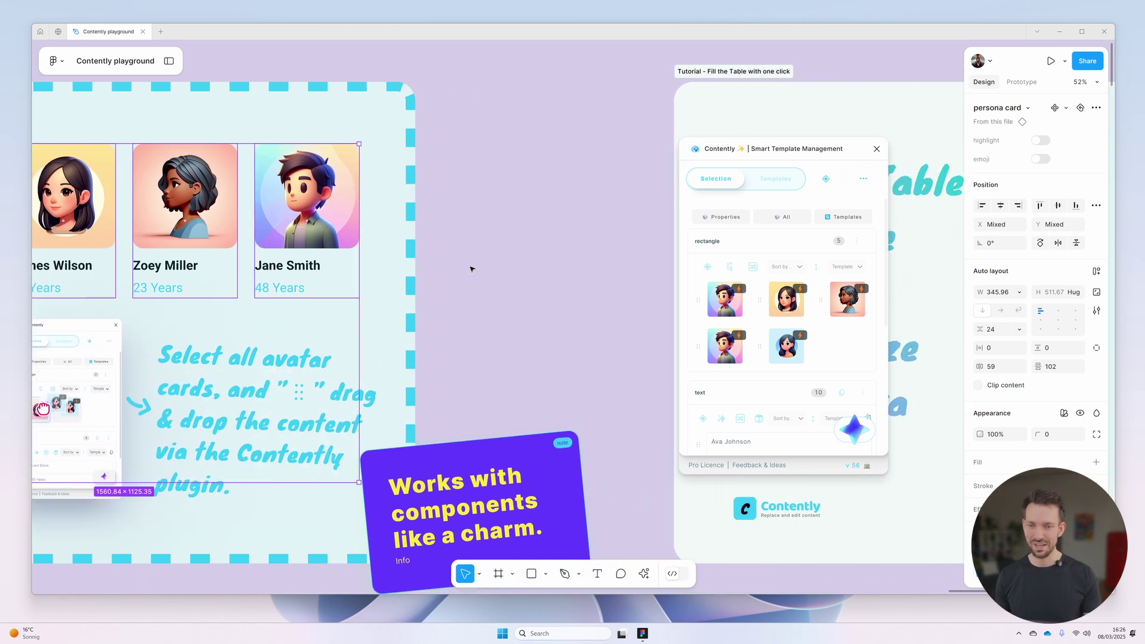
scroll(472, 269, right, 15)
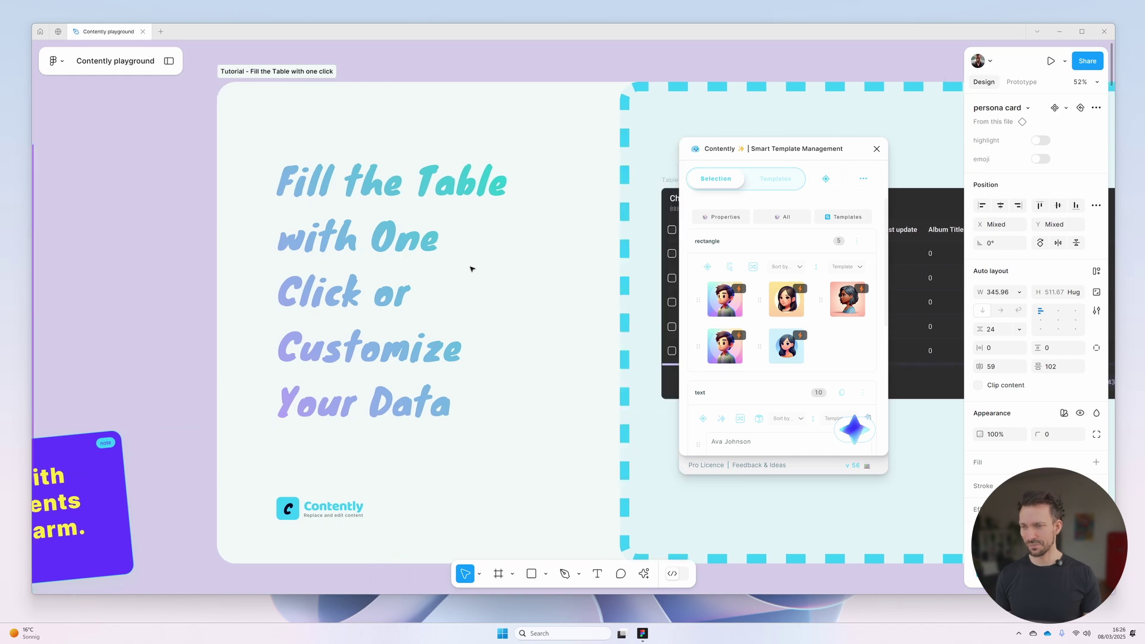
scroll(472, 269, right, 8)
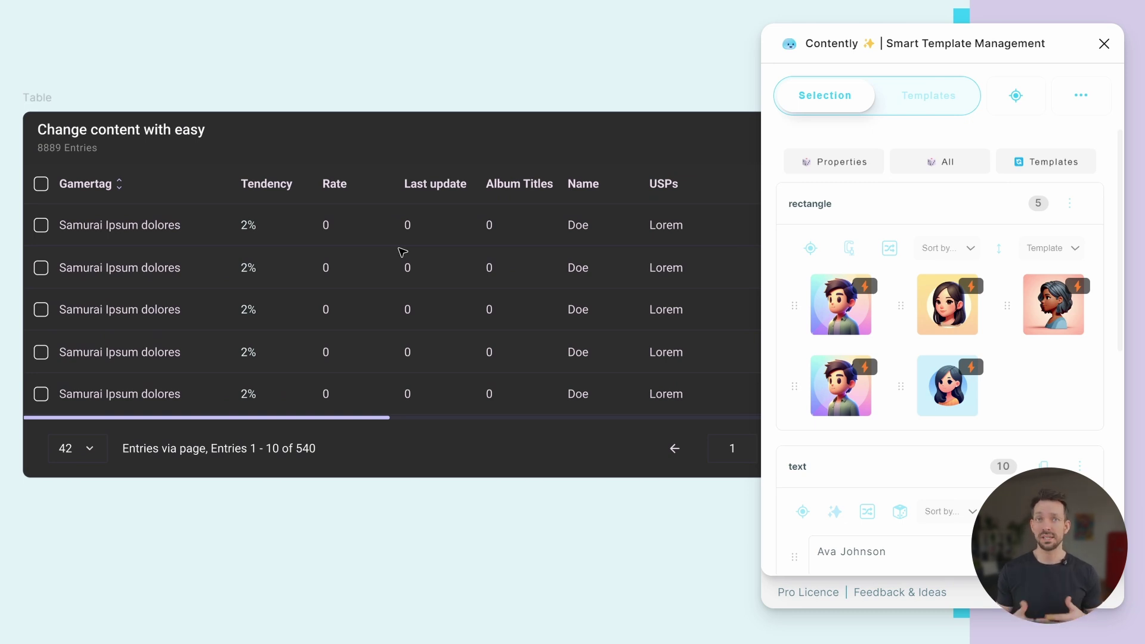
scroll(403, 252, down, 3)
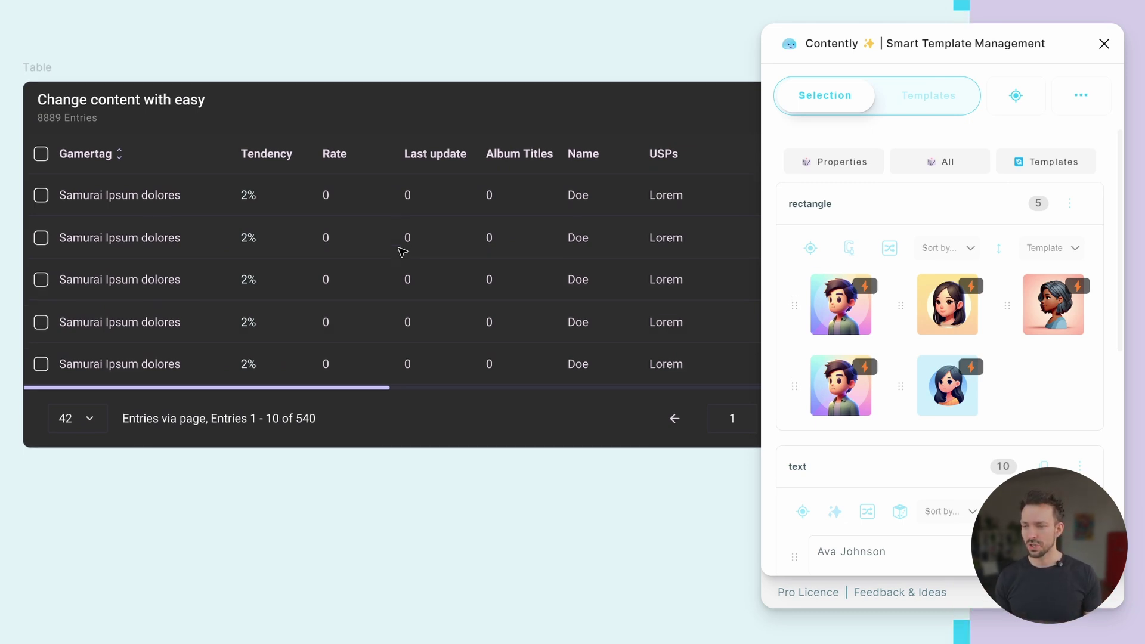
- Select the whole table frame, including its 'Change content with easy' title
scroll(402, 252, up, 2)
click(398, 252)
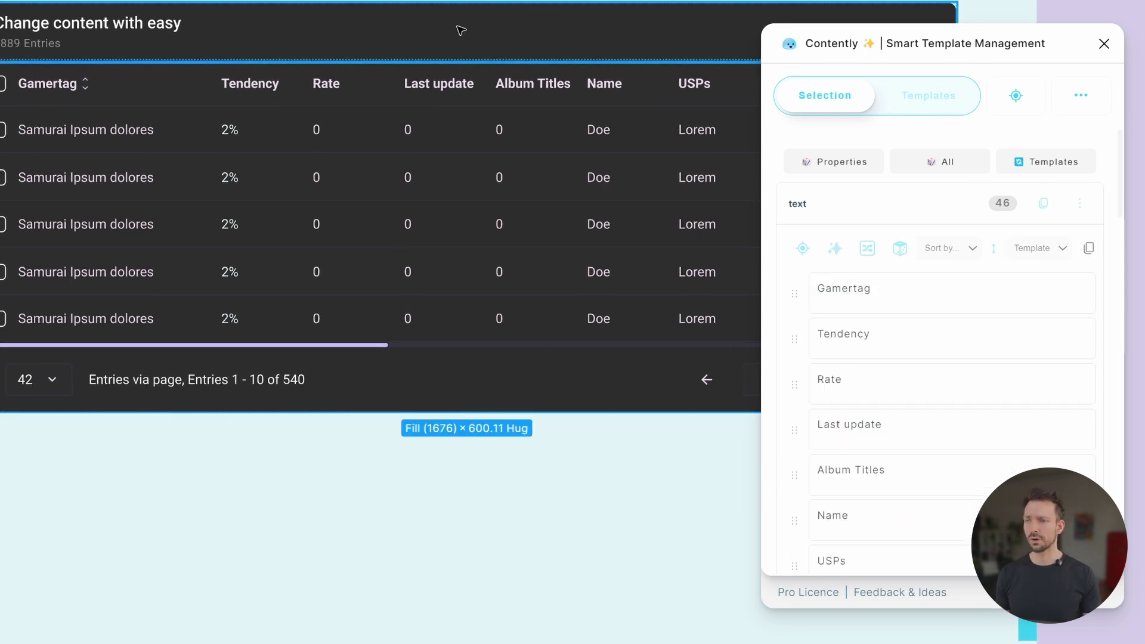
click(30, 2)
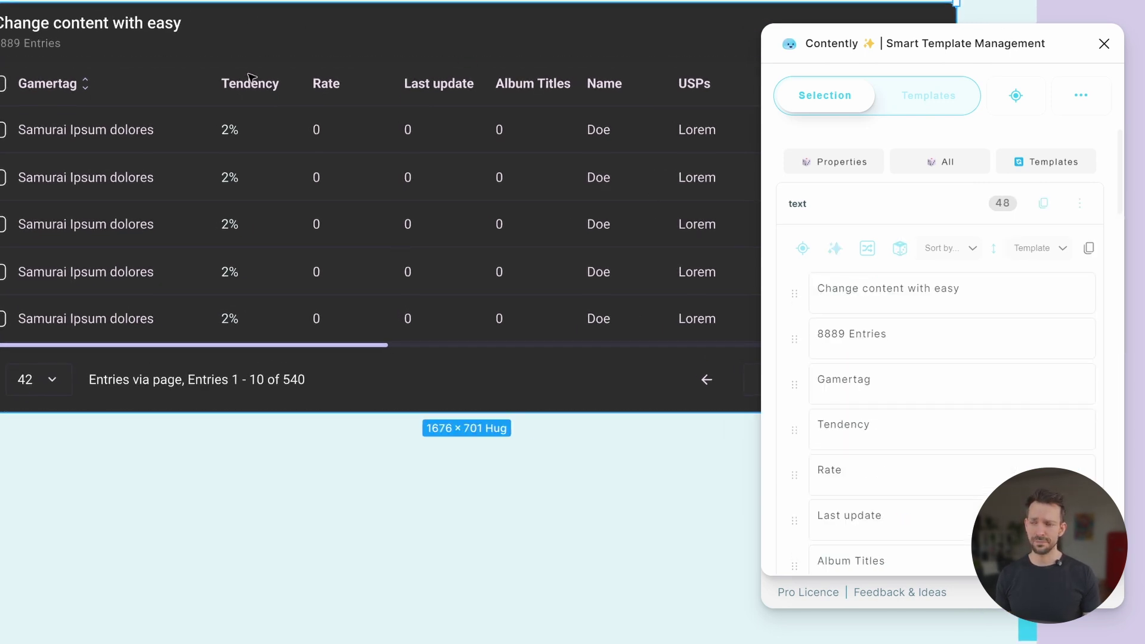
scroll(284, 124, right, 1)
scroll(284, 124, right, 2)
scroll(284, 124, up, 2)
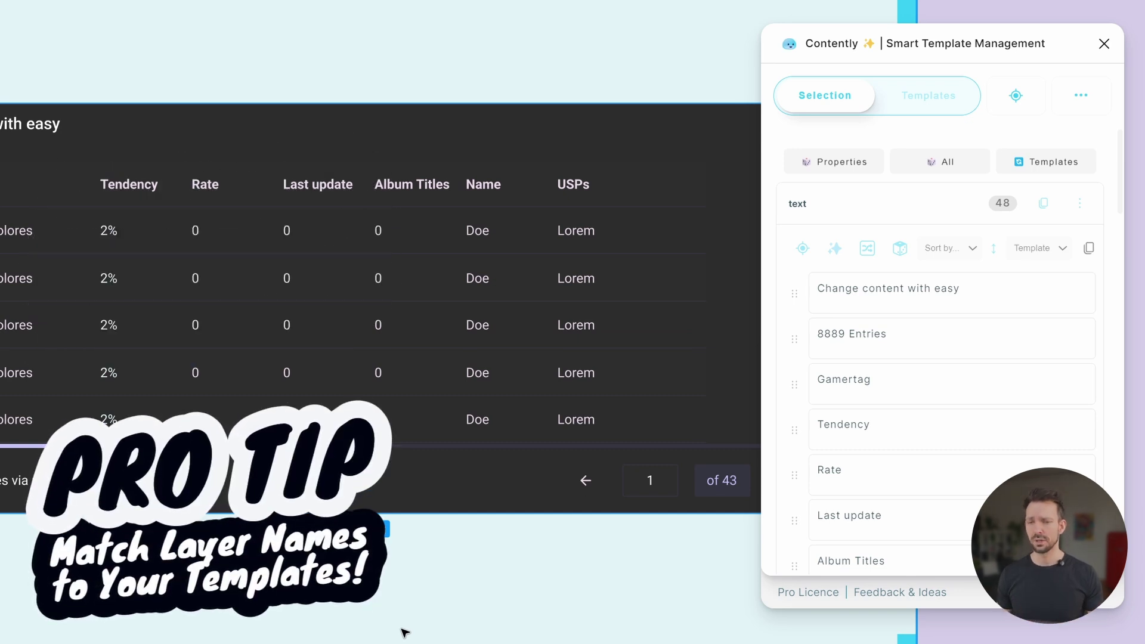
click(46, 322)
scroll(46, 322, right, 3)
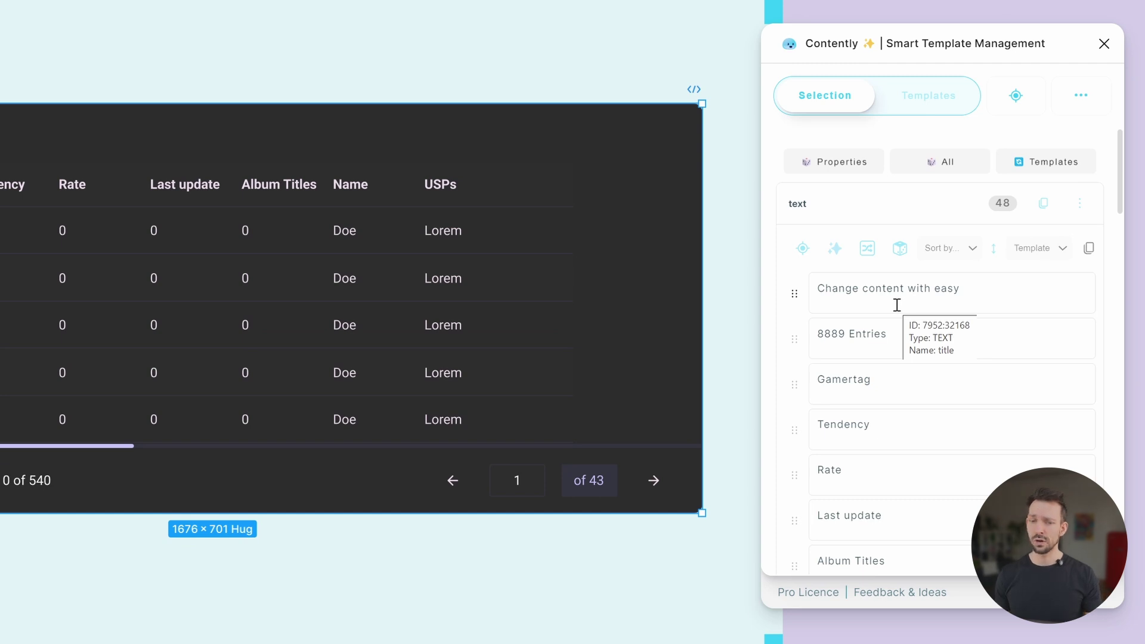
- Match the table's text to saved templates and select its inner frame
click(1044, 167)
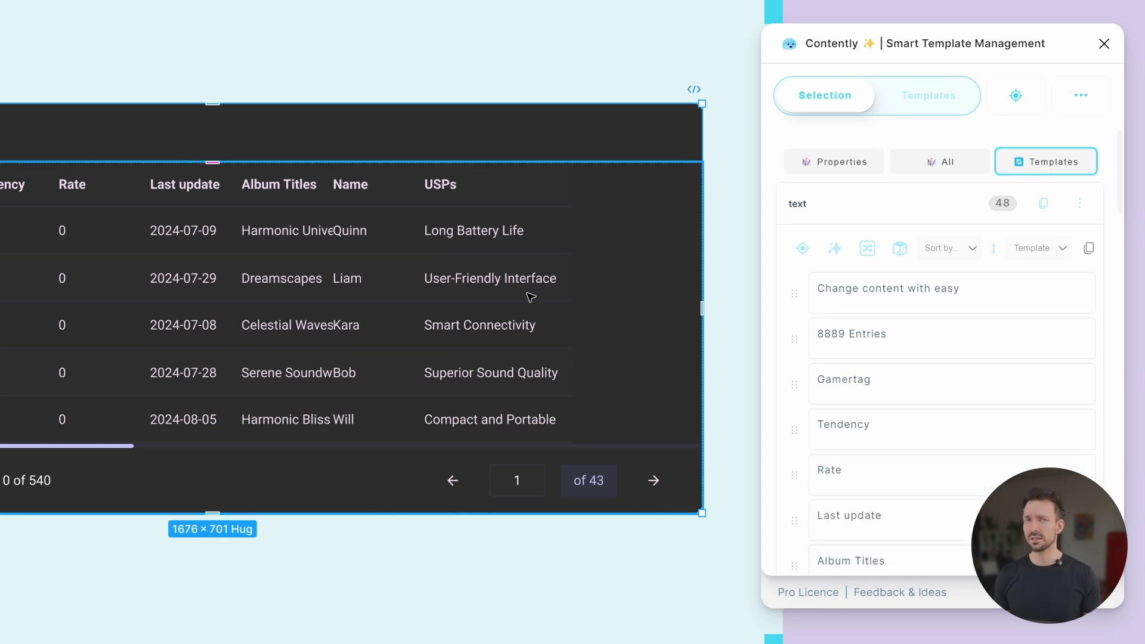
click(1016, 162)
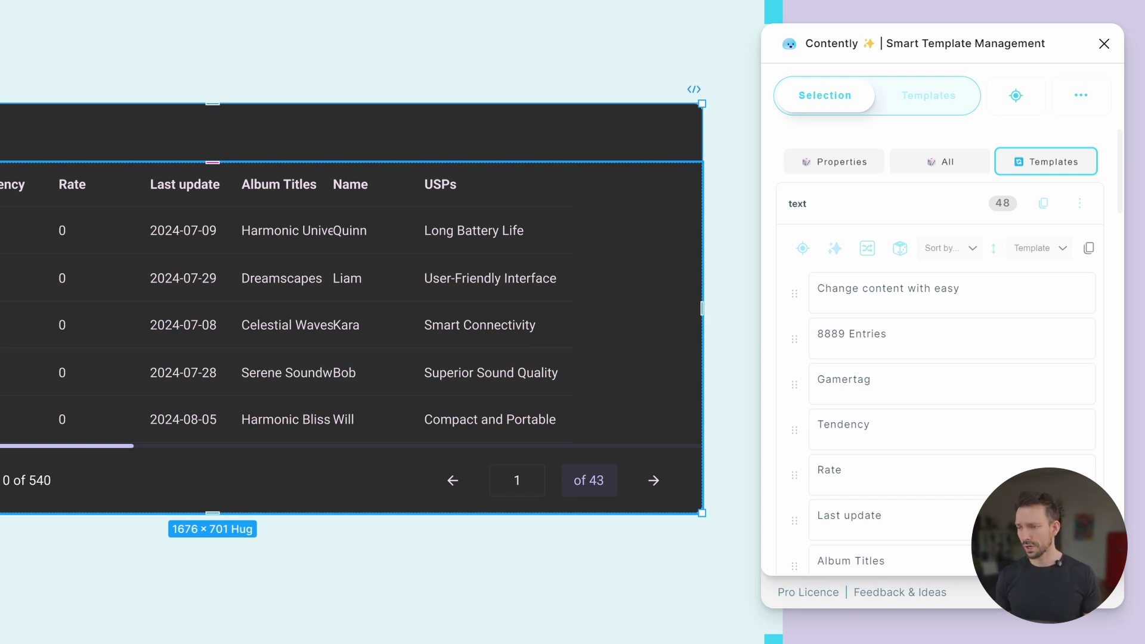
scroll(859, 351, down, 3)
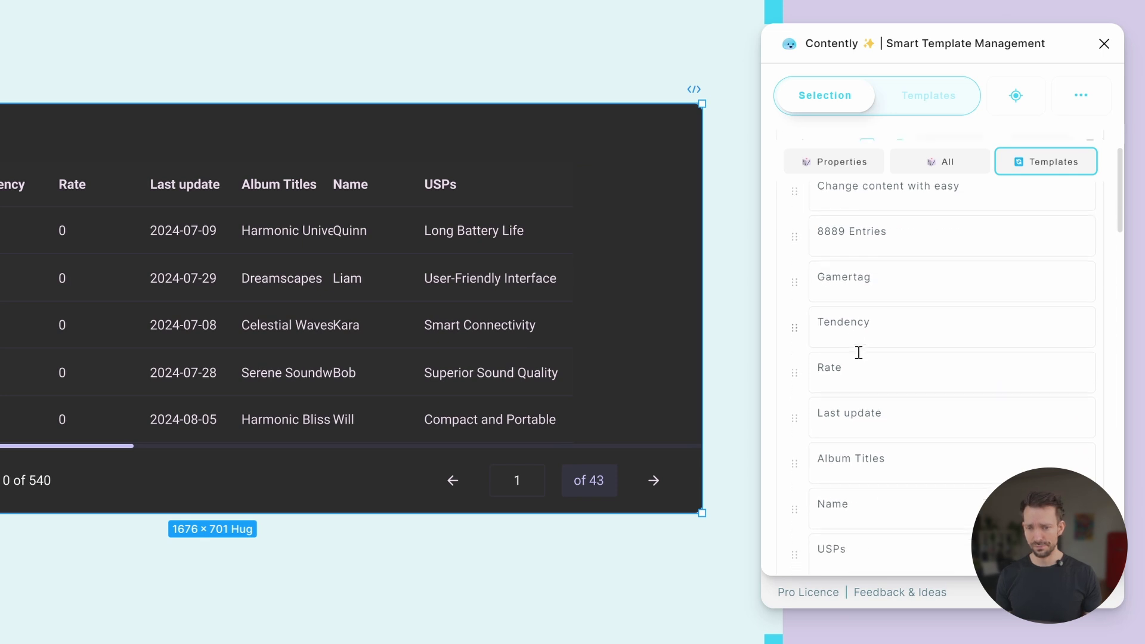
- Set Contently's Group by option to Layer Name
scroll(859, 351, down, 10)
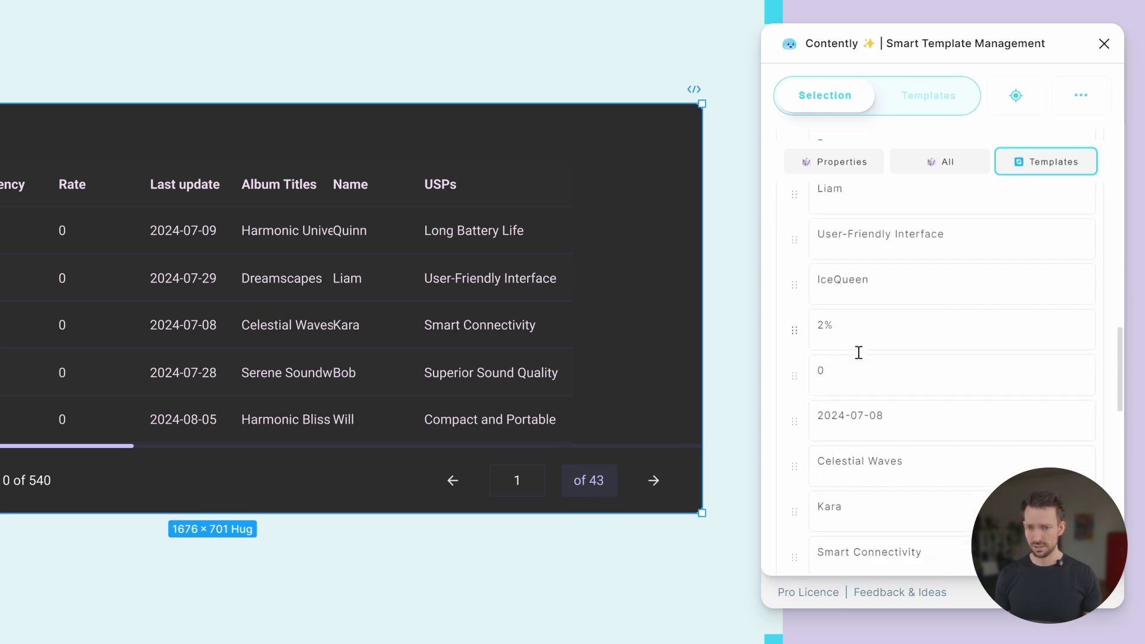
scroll(859, 351, up, 15)
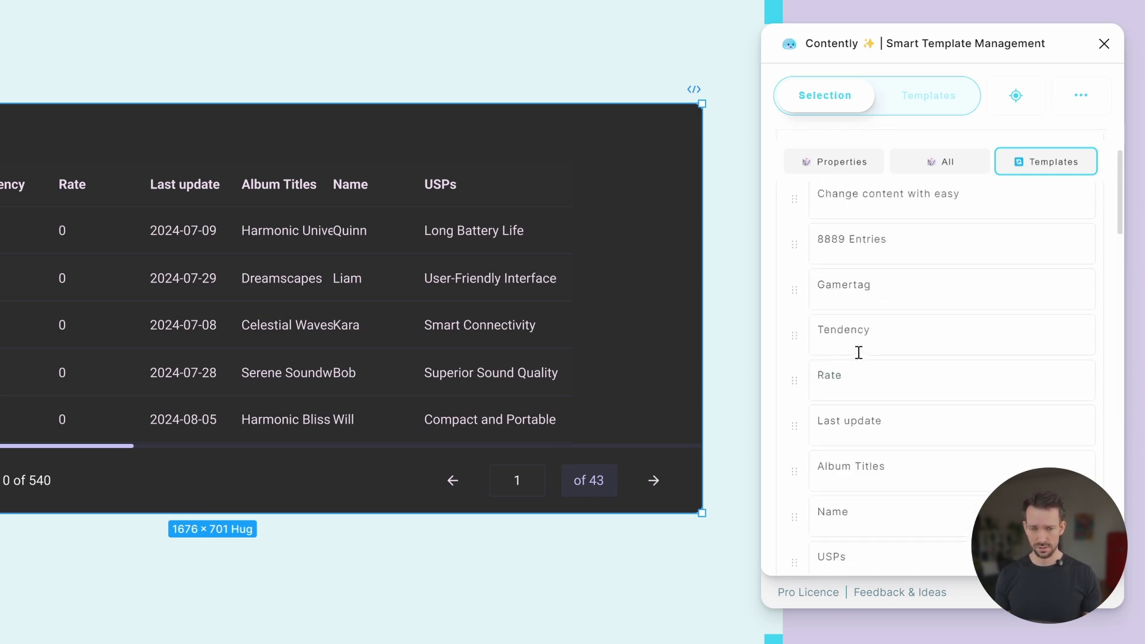
click(1091, 102)
click(1068, 247)
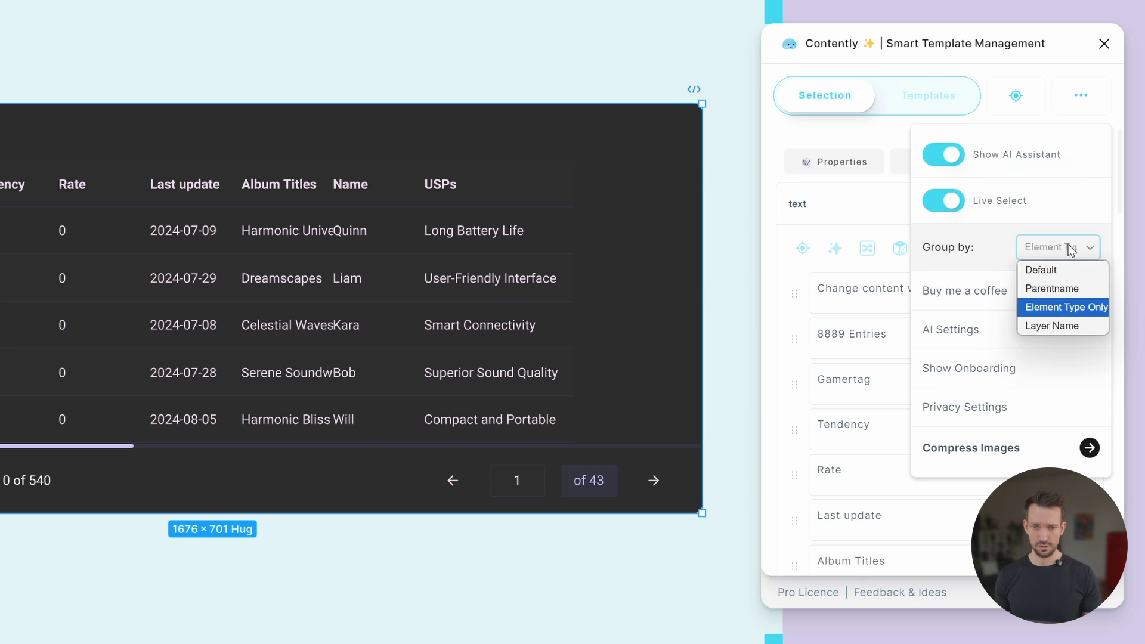
click(1045, 322)
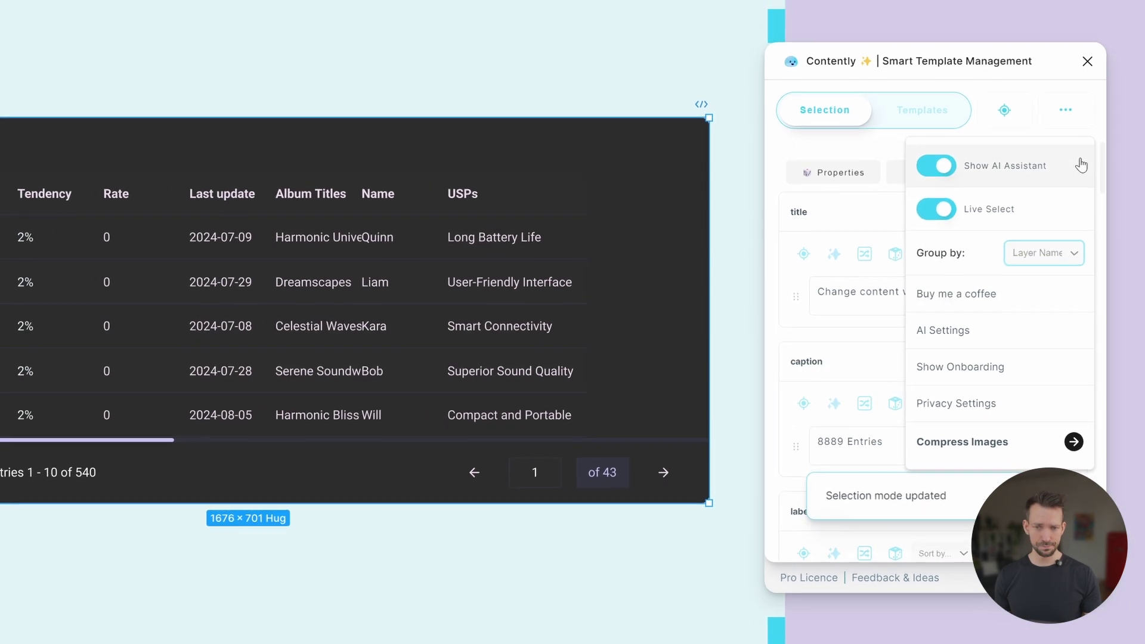
click(1065, 104)
- Randomize the Tendency percentages in the 'row text 02' group three times
scroll(879, 357, down, 8)
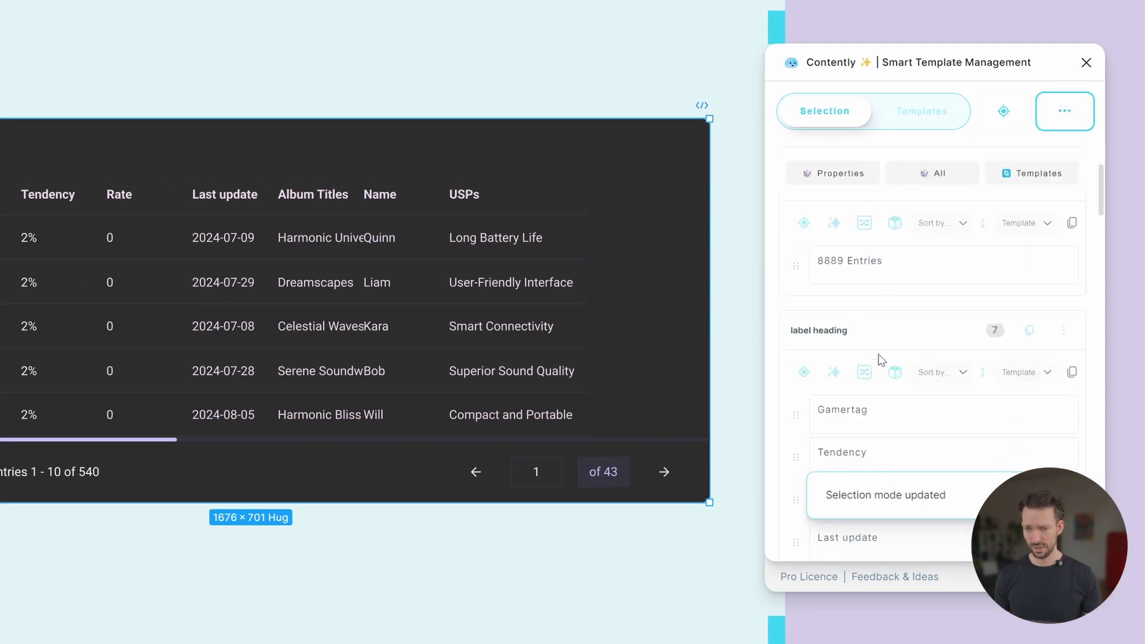
scroll(879, 354, down, 10)
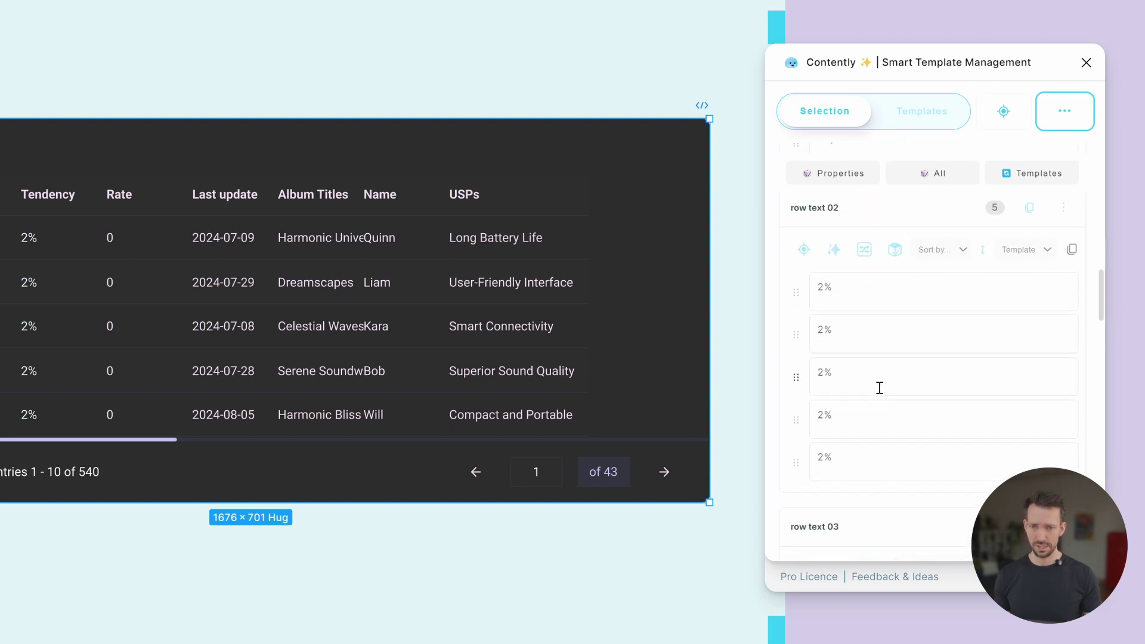
click(895, 258)
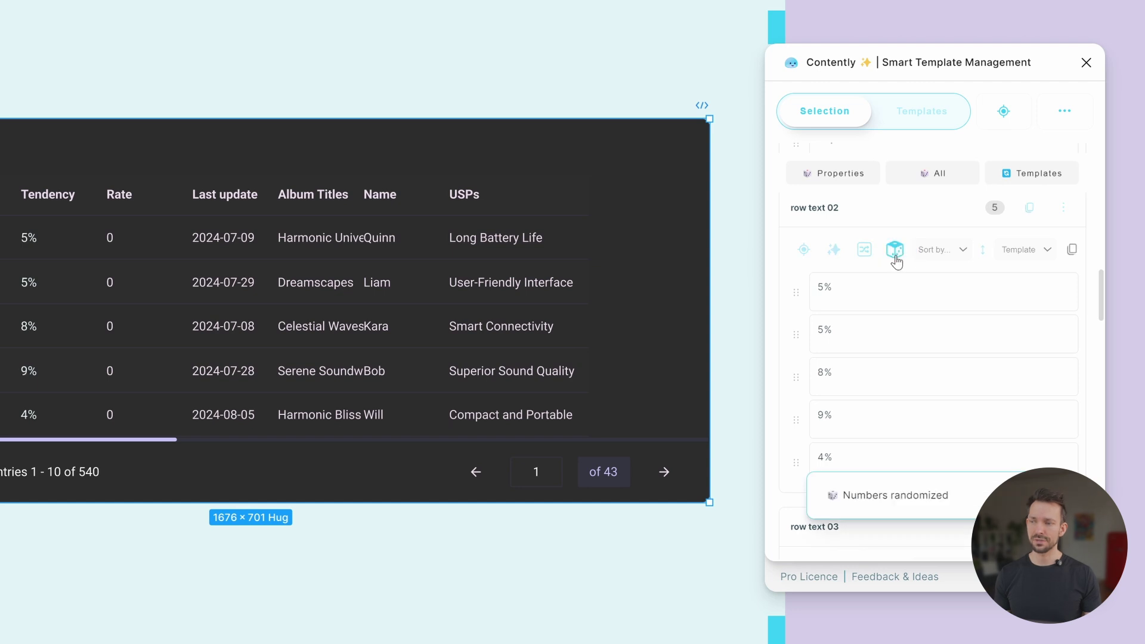
click(895, 258)
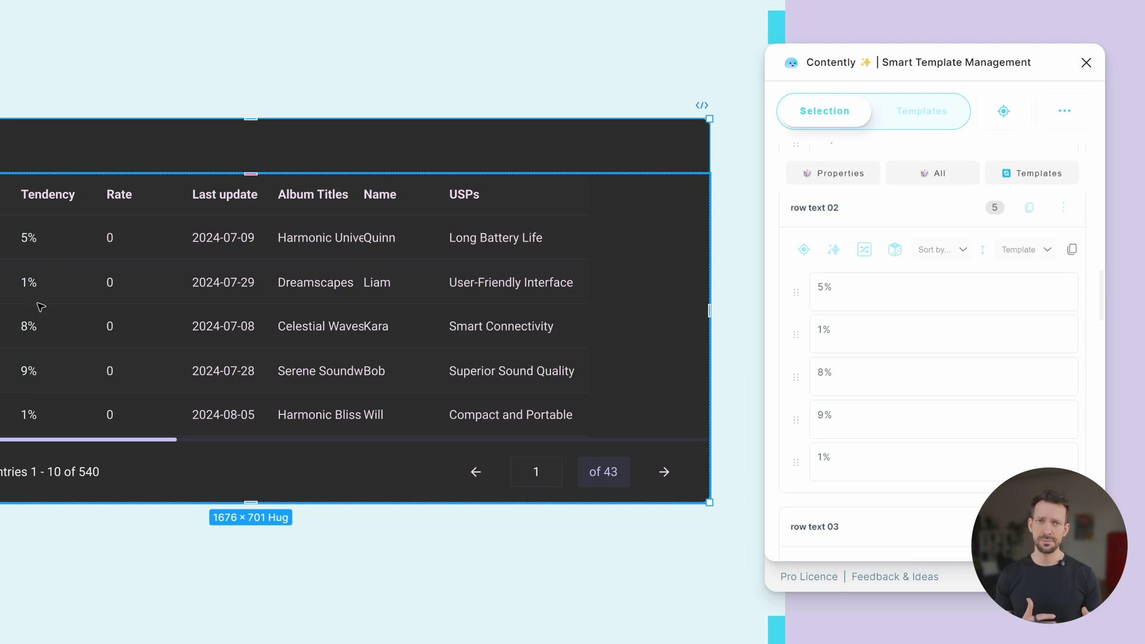
click(895, 250)
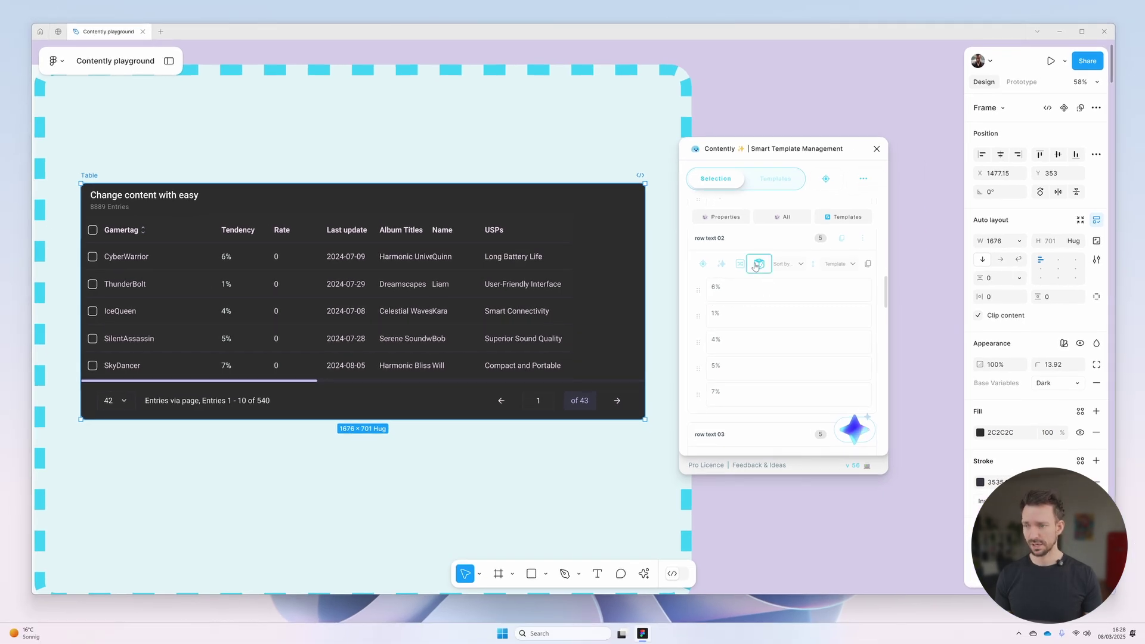
- Randomize the Tendency values one more time
click(756, 264)
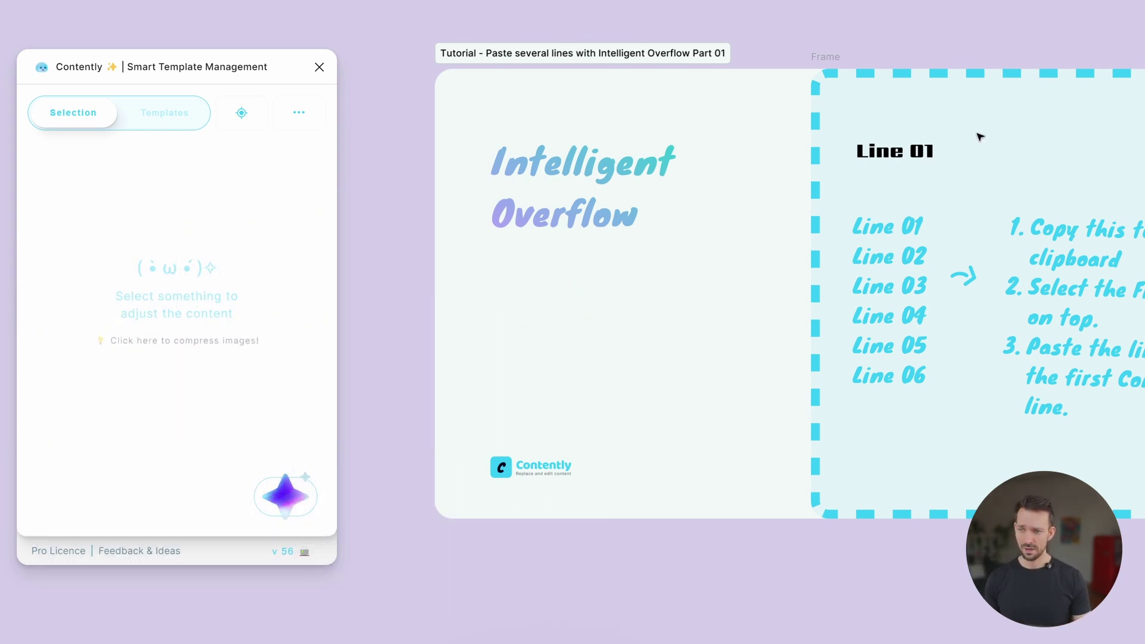
- Select the six-line Line 01–Line 06 text block to overflow into the Line 01 heading
click(869, 256)
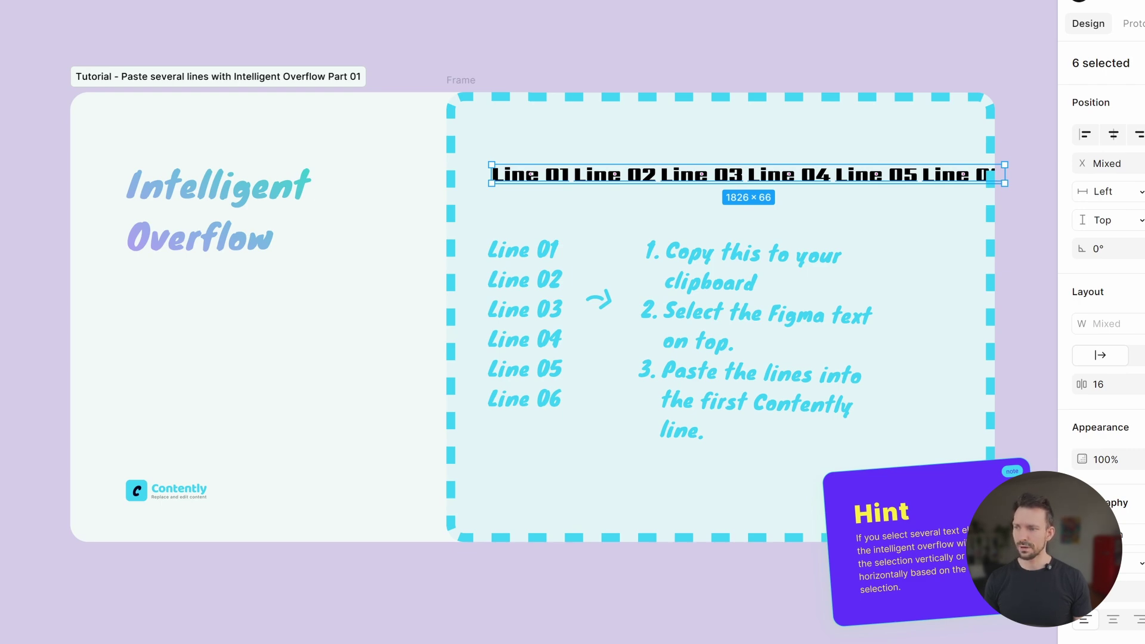
scroll(397, 157, right, 15)
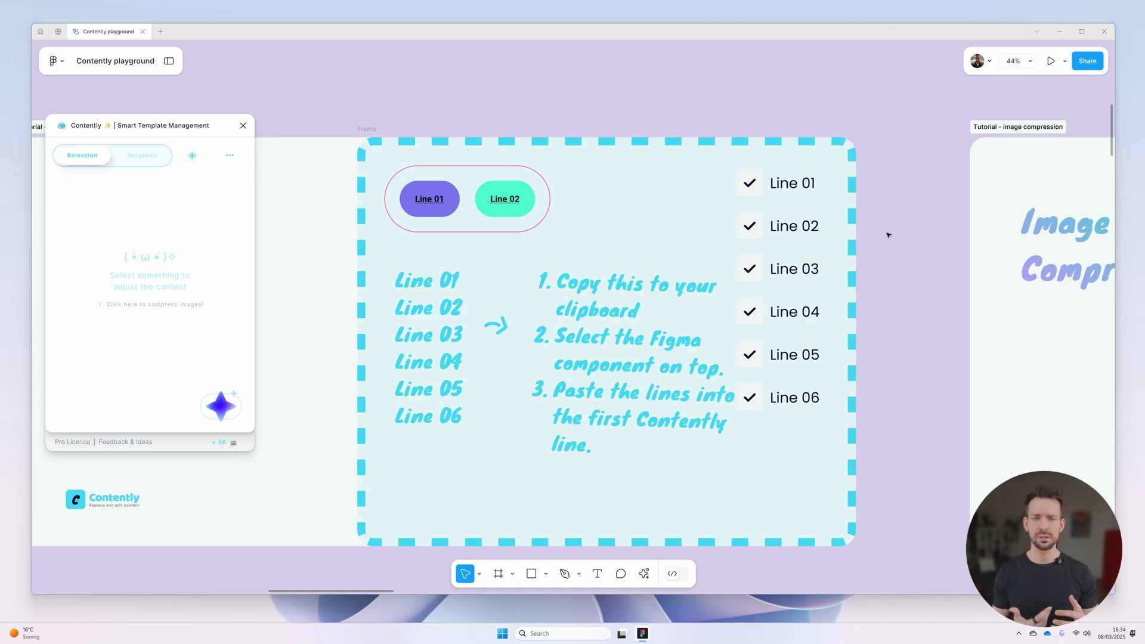
- Pan to the auto-grouping tutorial and select the Names column, listing its 101 text layers
scroll(889, 235, left, 2)
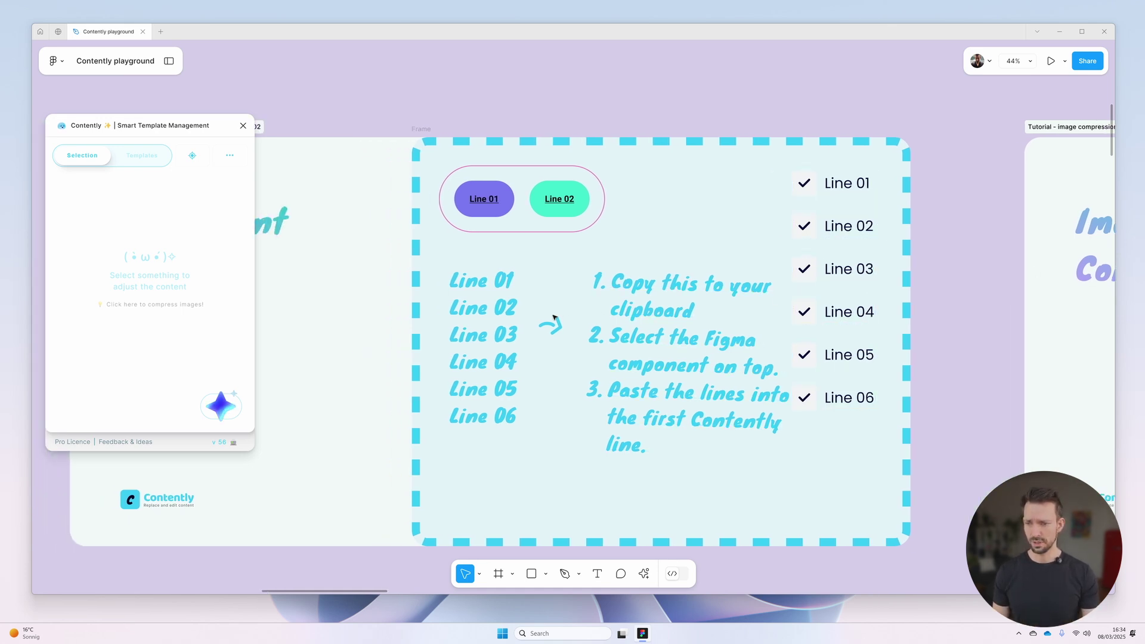
scroll(551, 320, down, 5)
scroll(553, 318, up, 5)
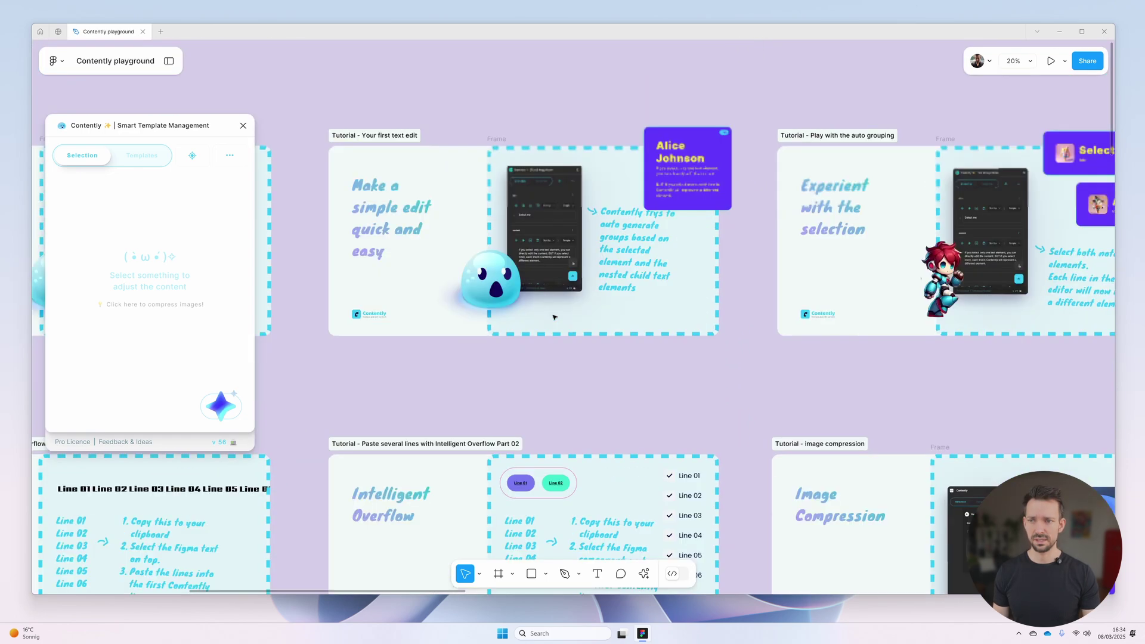
scroll(552, 317, right, 10)
scroll(553, 317, right, 6)
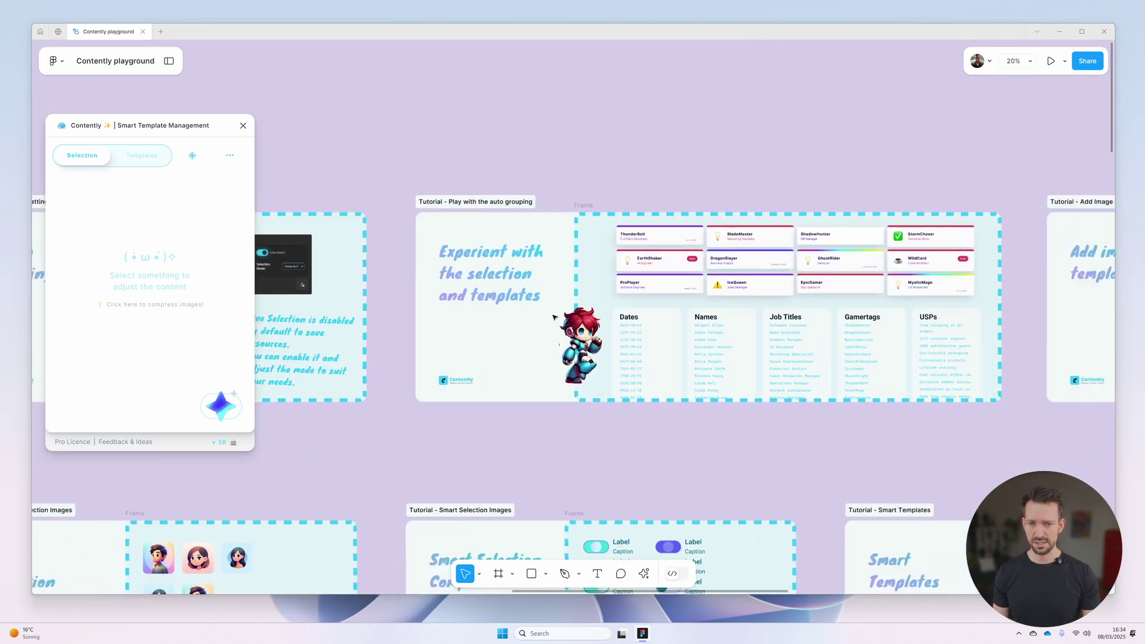
scroll(637, 393, up, 3)
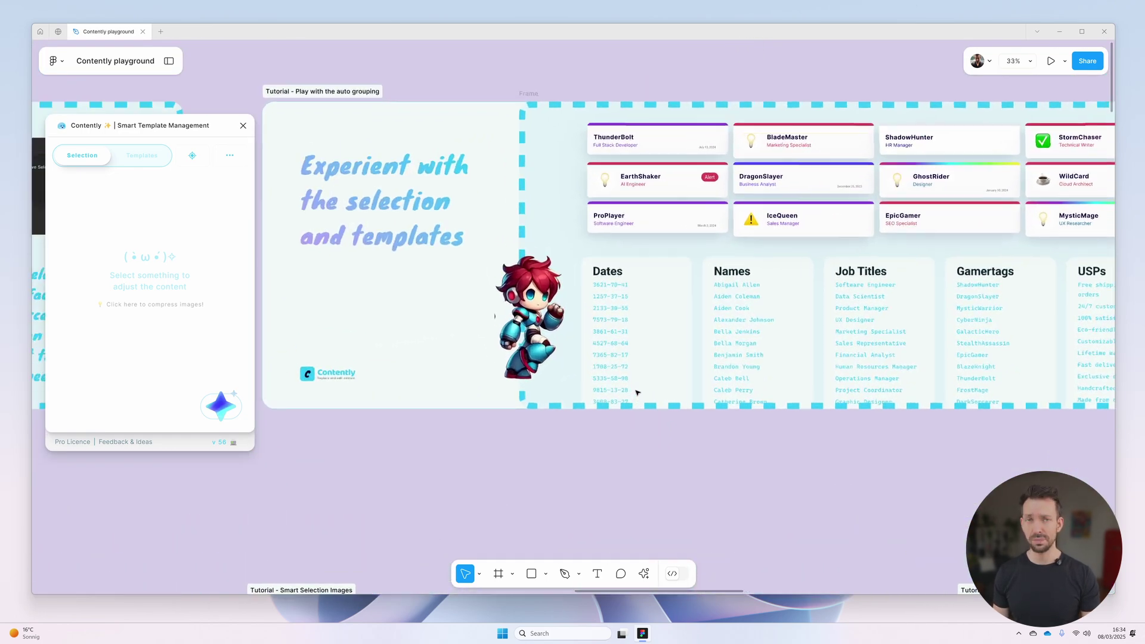
click(629, 314)
click(746, 298)
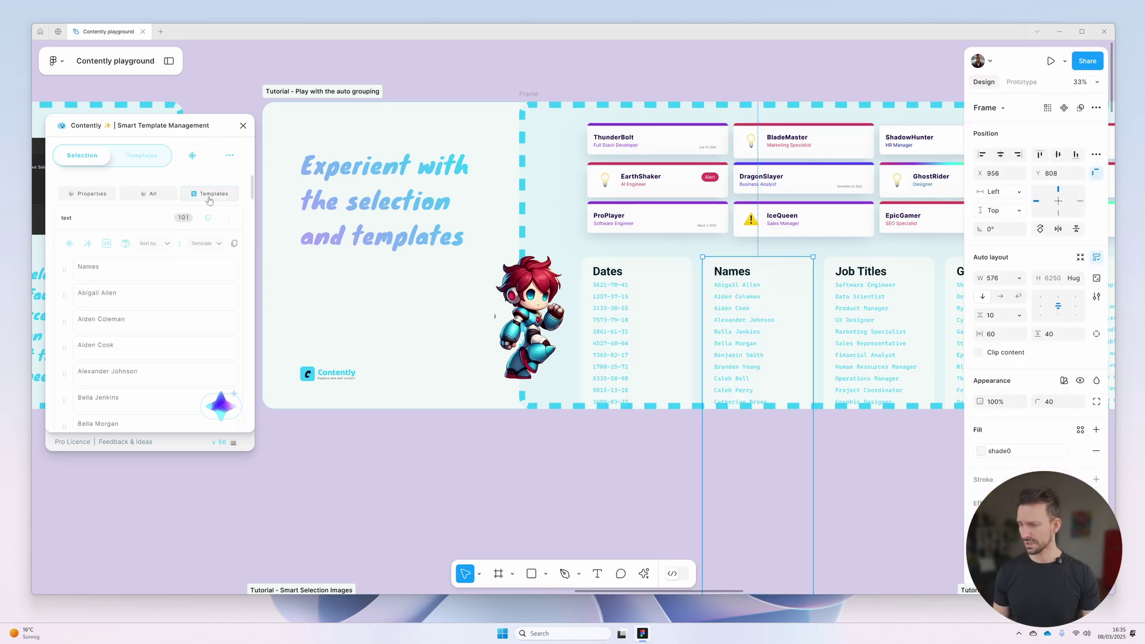
- Copy all the names, then select the nerdy icecream card frame in Contently
click(234, 245)
scroll(536, 479, left, 10)
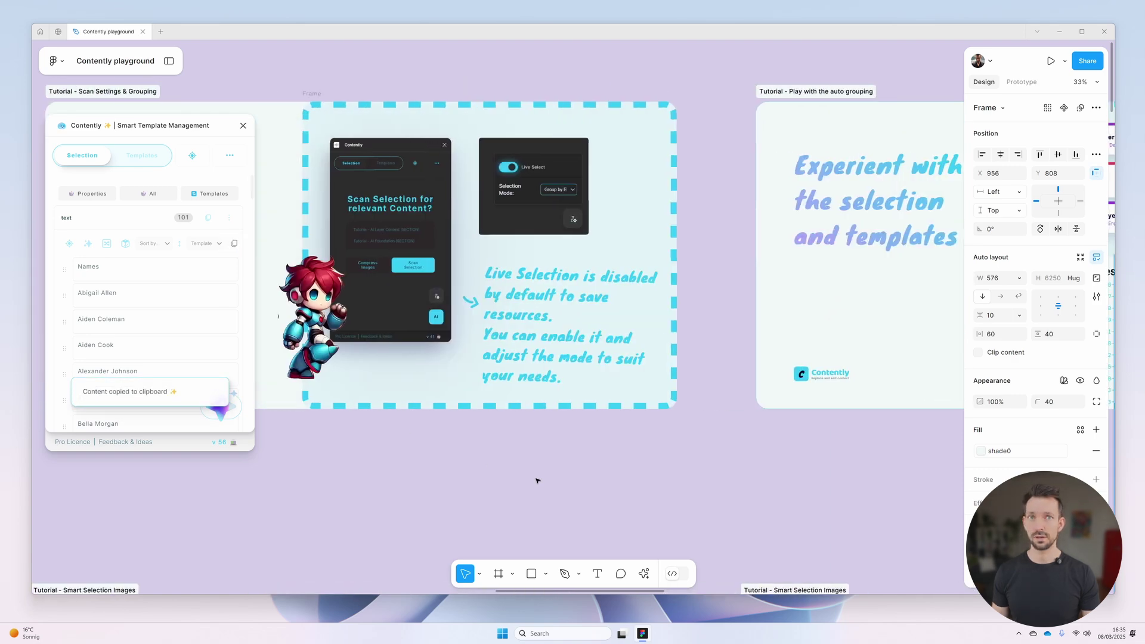
scroll(537, 480, left, 5)
scroll(537, 480, down, 2)
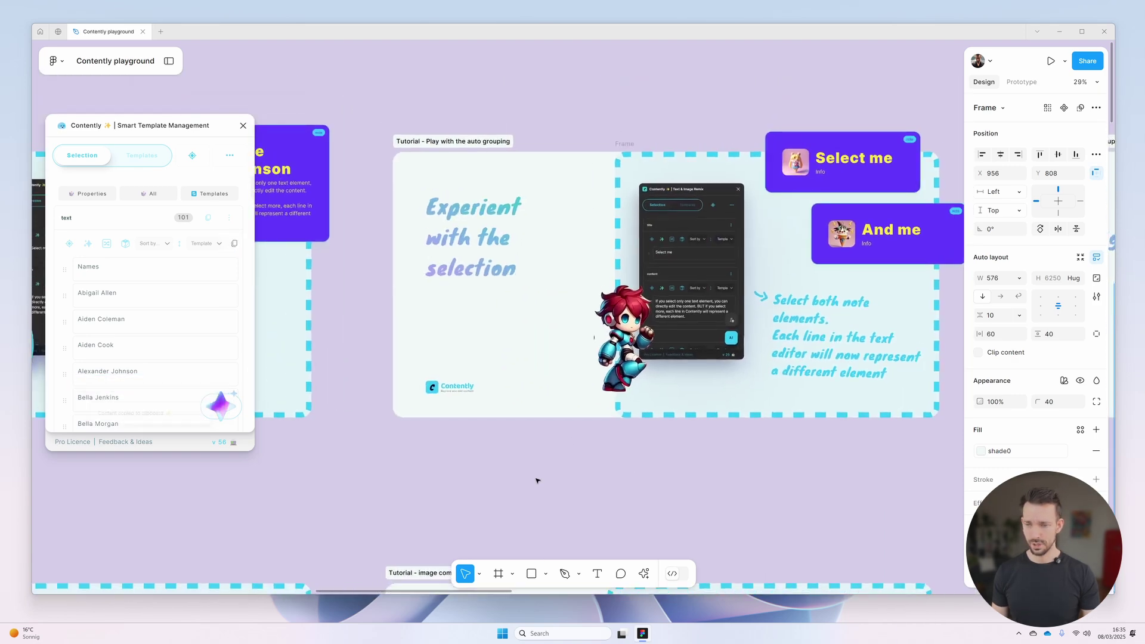
scroll(537, 481, down, 5)
scroll(537, 481, left, 15)
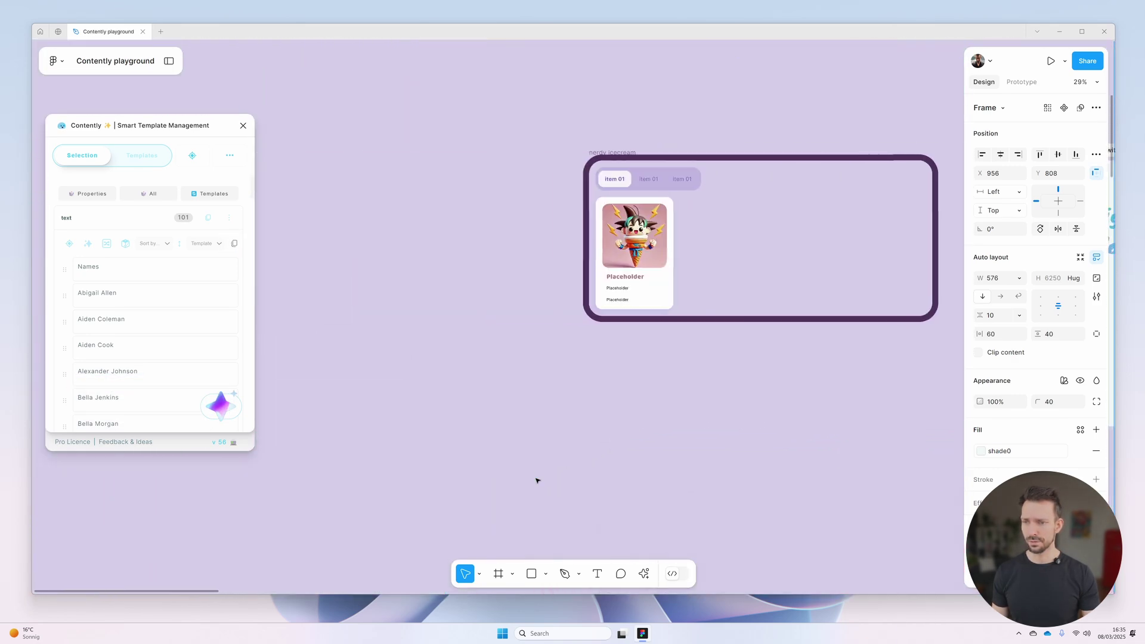
scroll(537, 481, right, 3)
scroll(501, 232, up, 3)
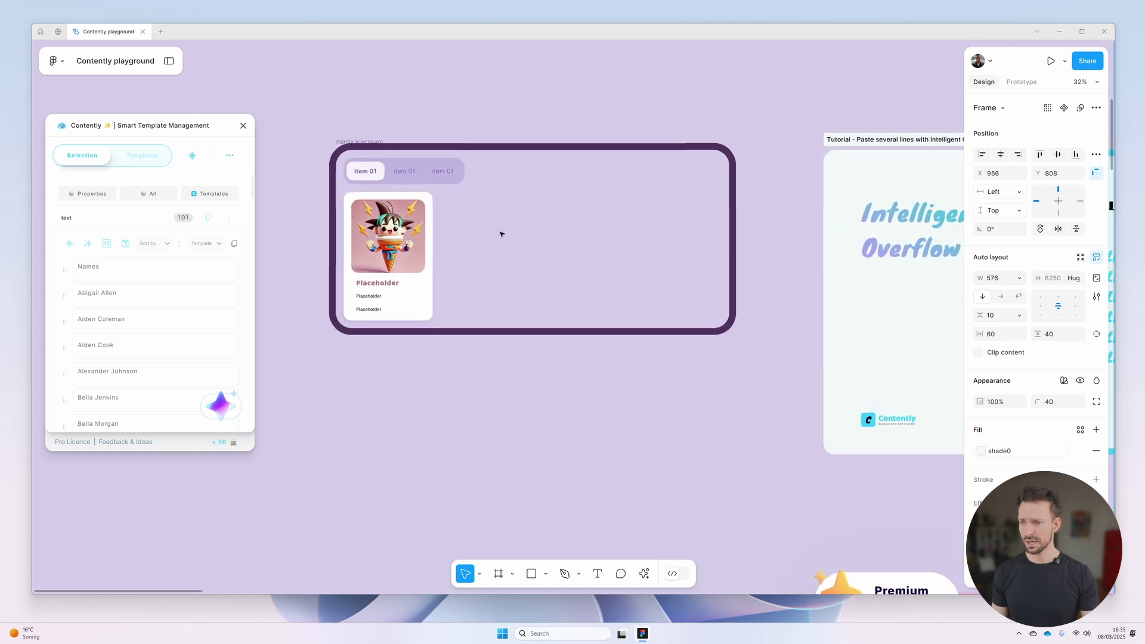
scroll(547, 242, up, 2)
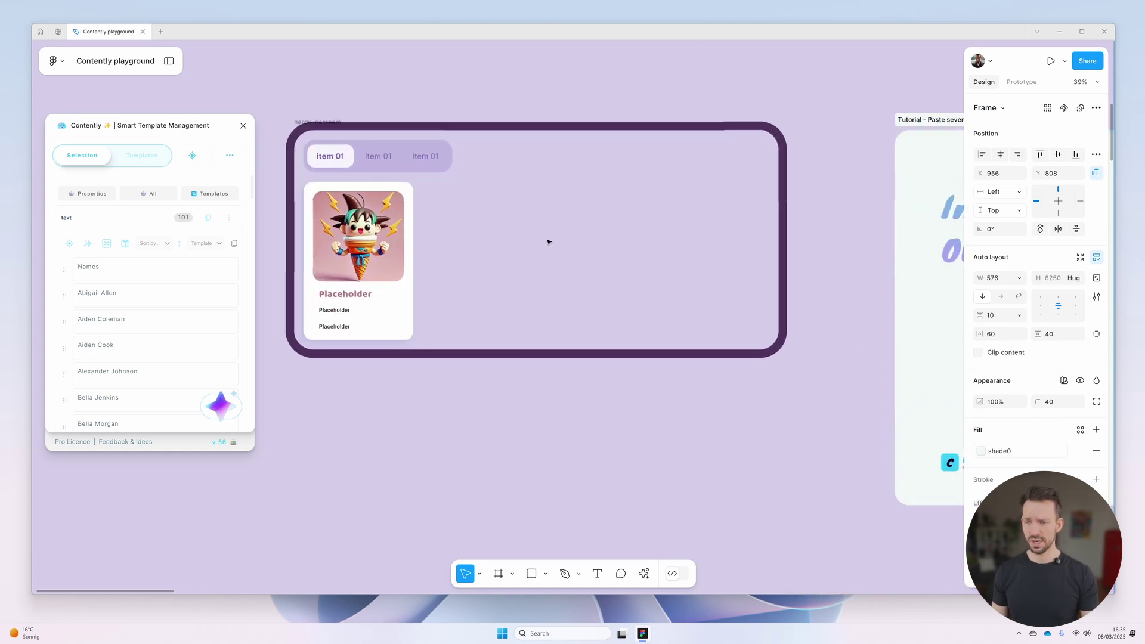
scroll(549, 242, left, 1)
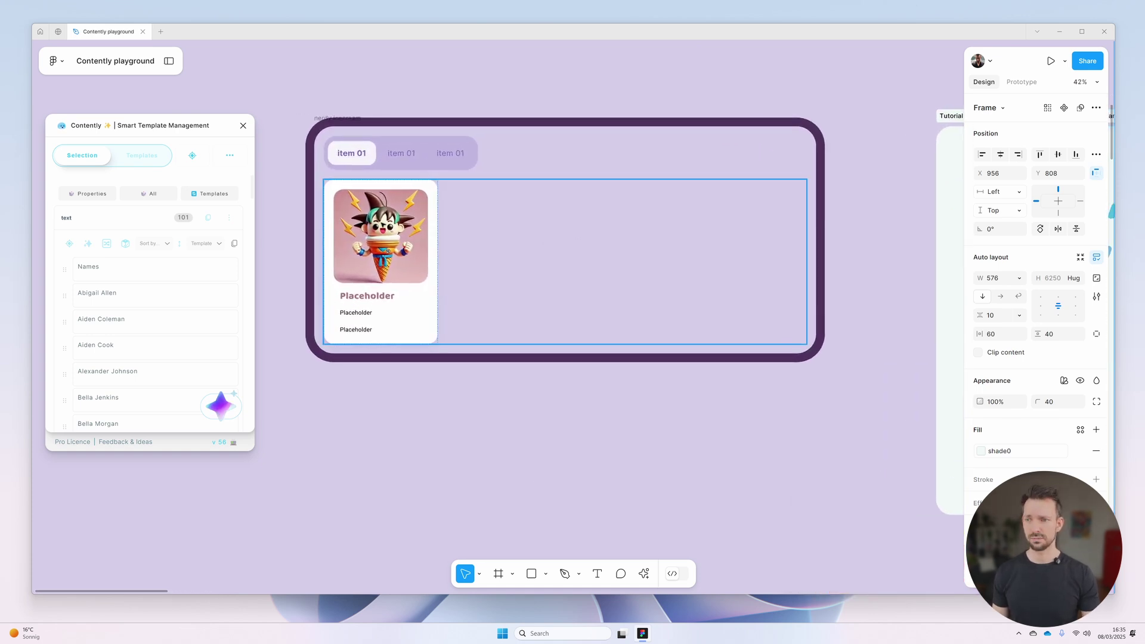
click(549, 242)
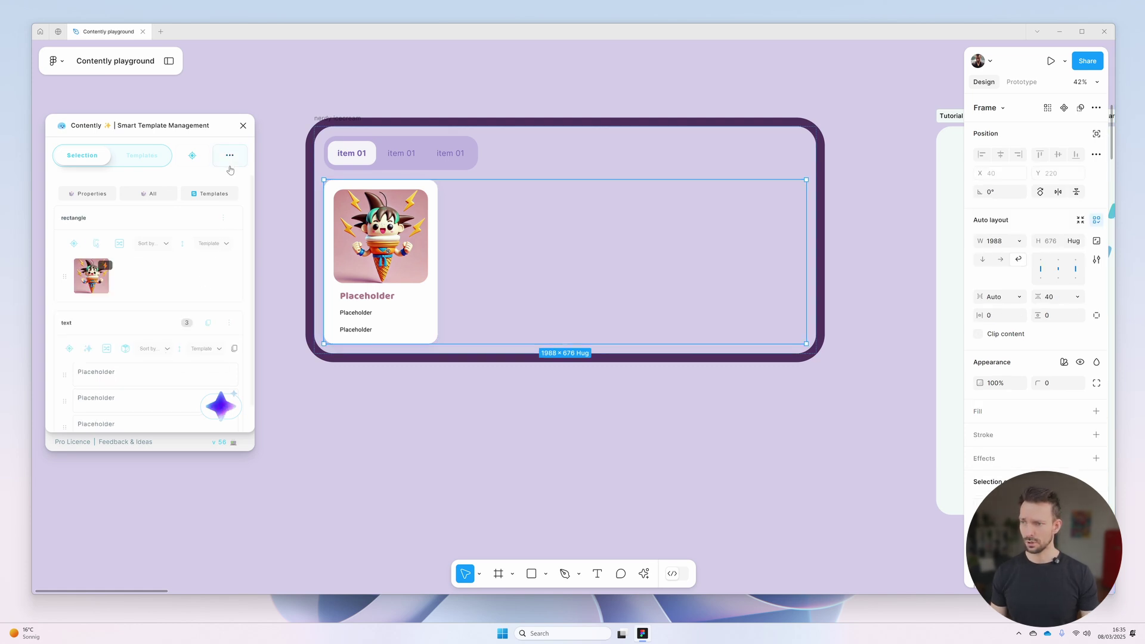
- Group Contently's list by Layer Name and select the Placeholder text in artistnames
scroll(159, 279, down, 1)
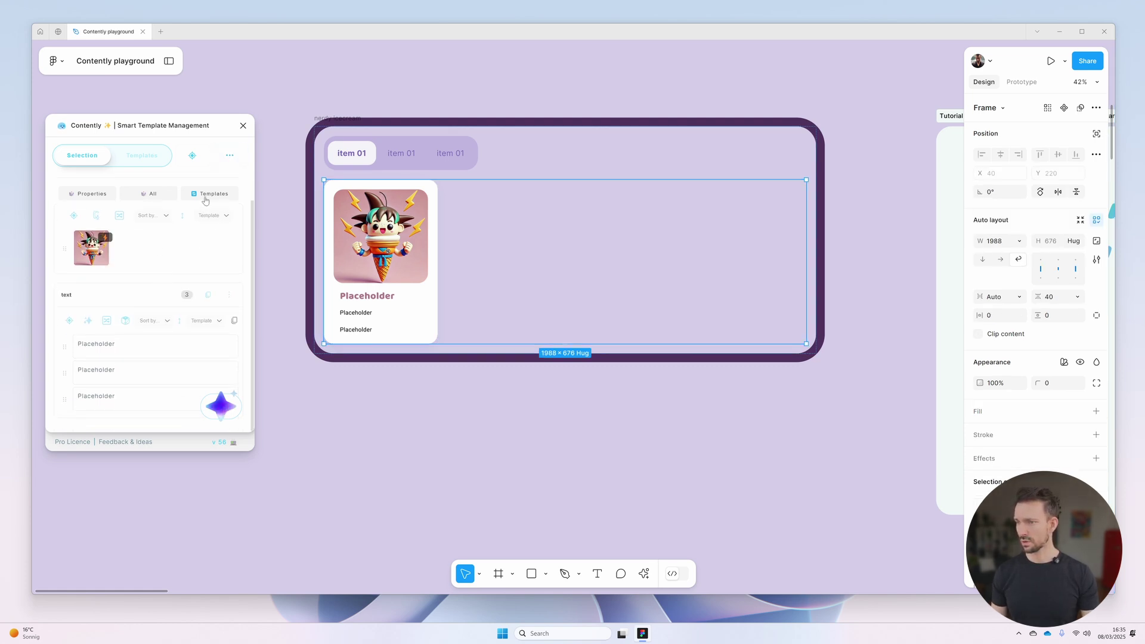
click(230, 155)
click(227, 246)
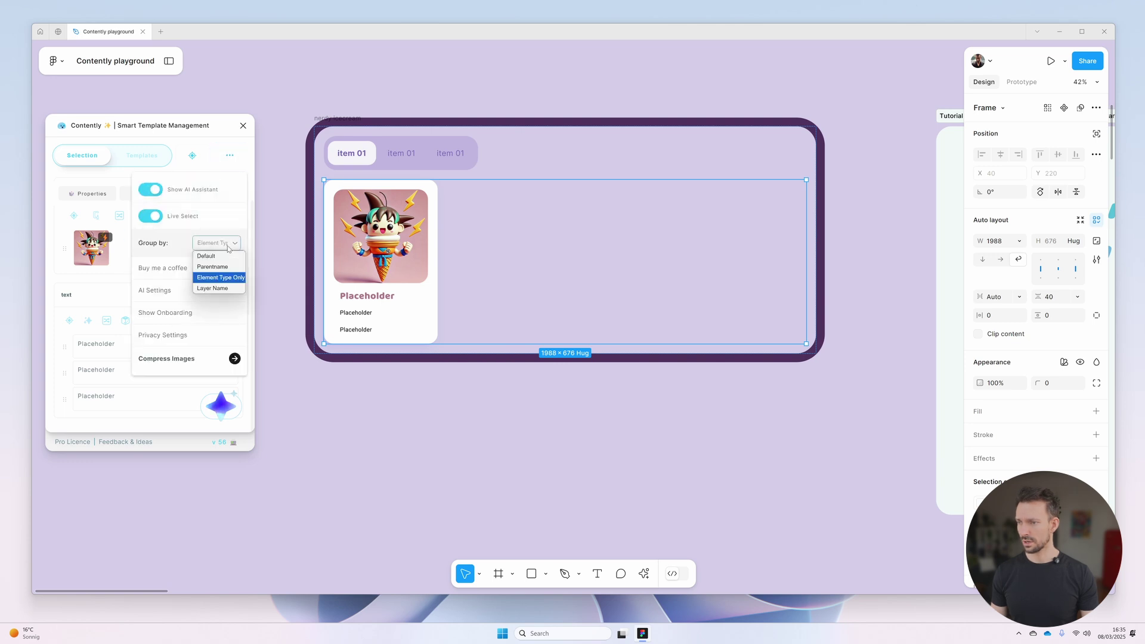
click(220, 289)
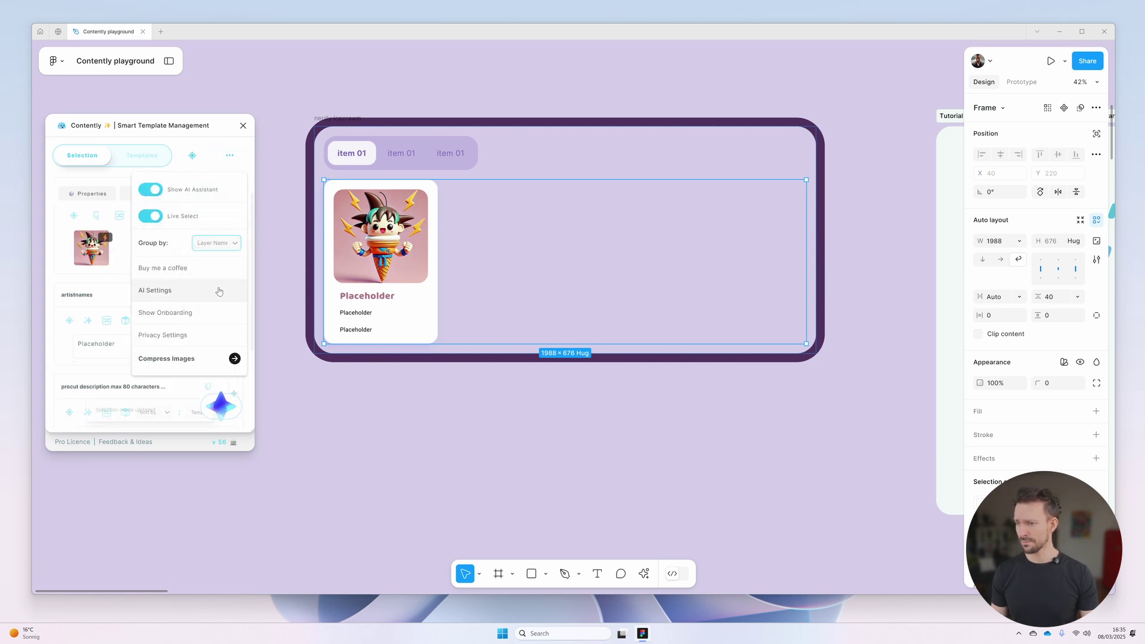
click(111, 345)
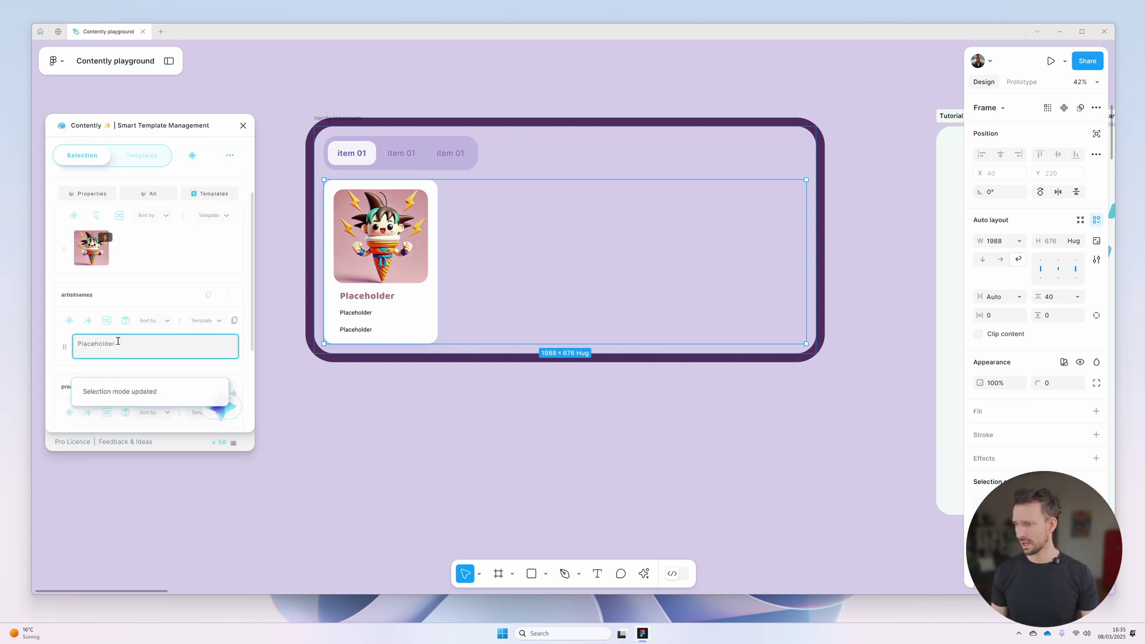
scroll(125, 340, down, 2)
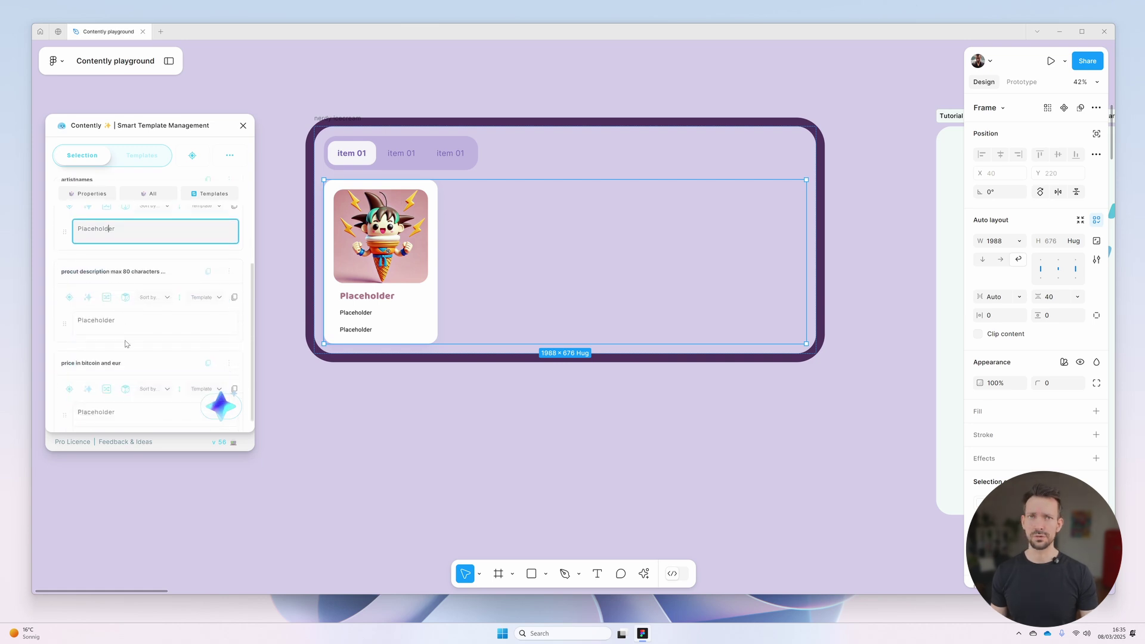
scroll(125, 344, down, 1)
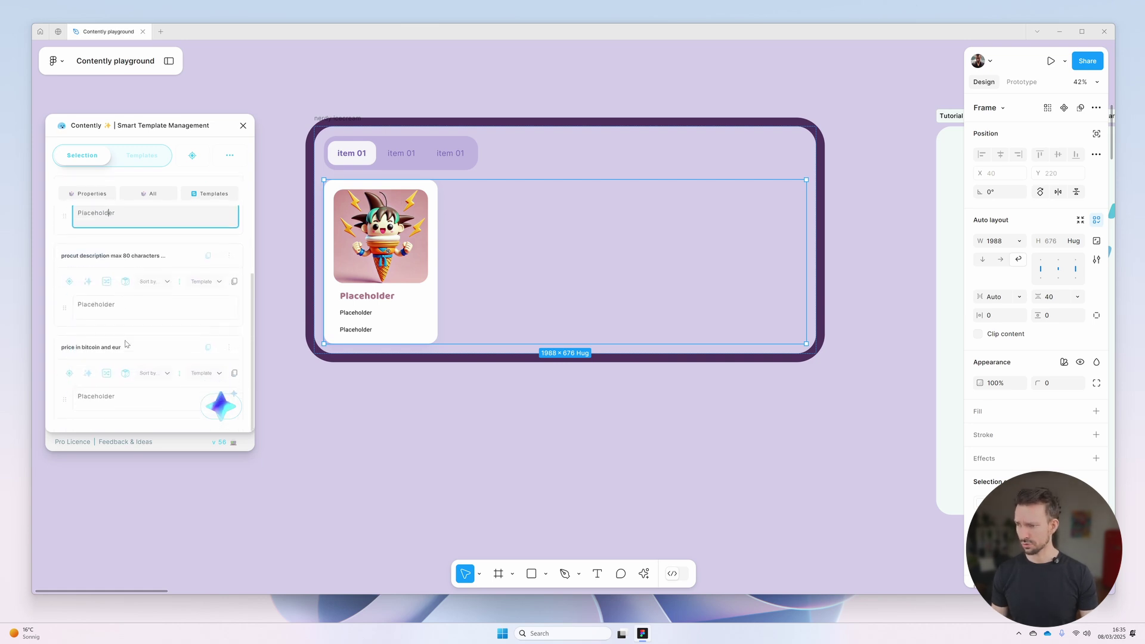
scroll(148, 316, up, 3)
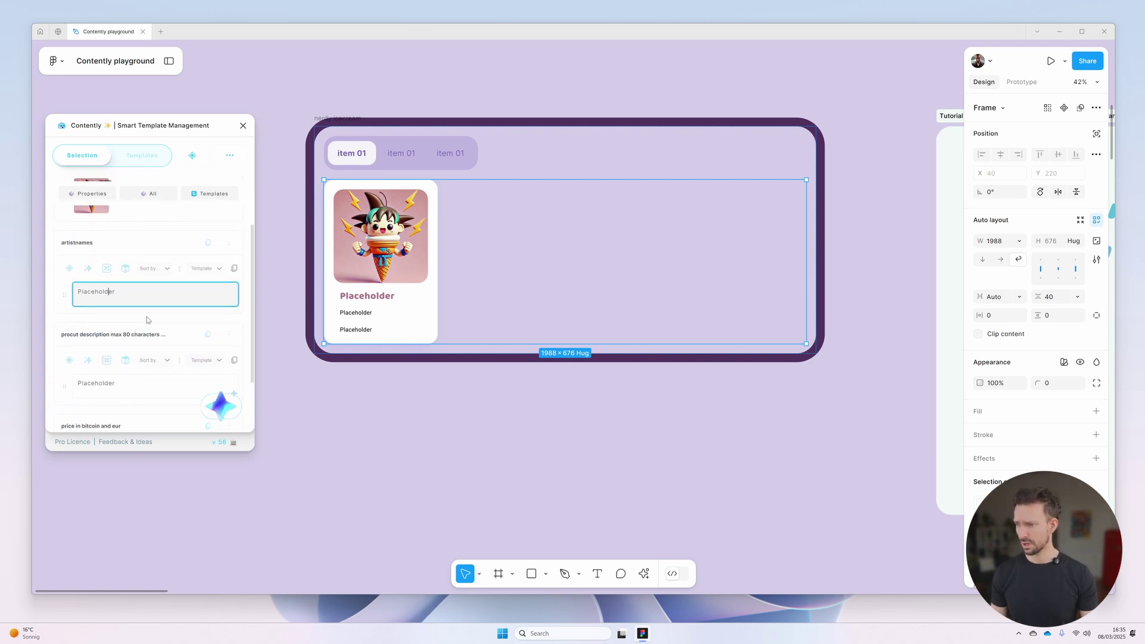
double_click(110, 300)
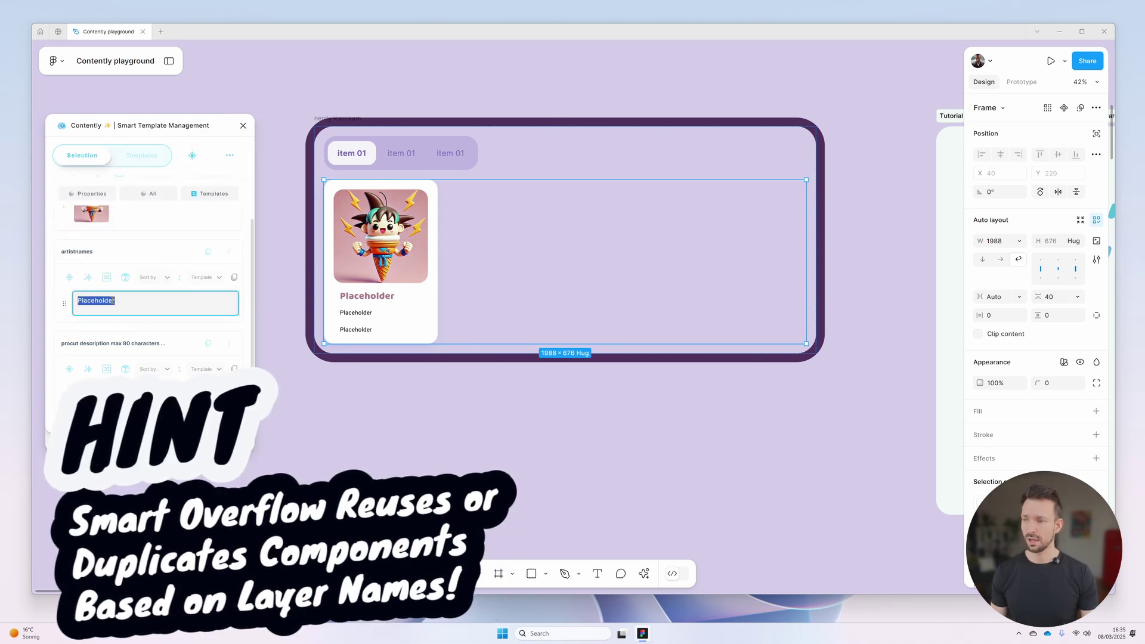
- Replace the artistnames Placeholder so the card overflows into many name-titled cards
key(BackSpace)
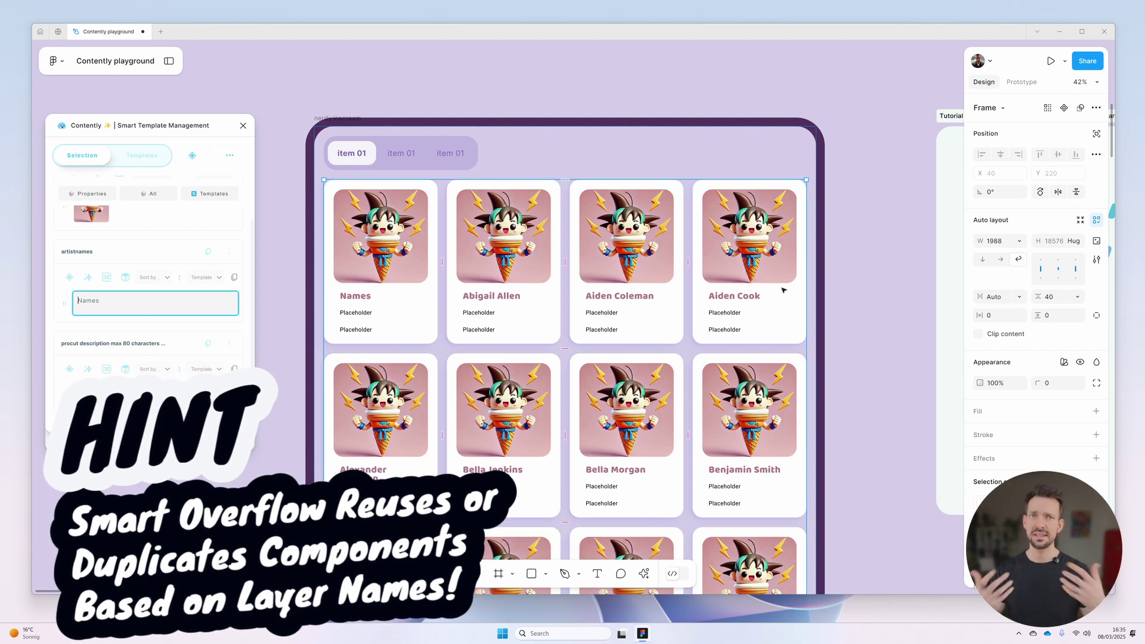
scroll(783, 290, down, 10)
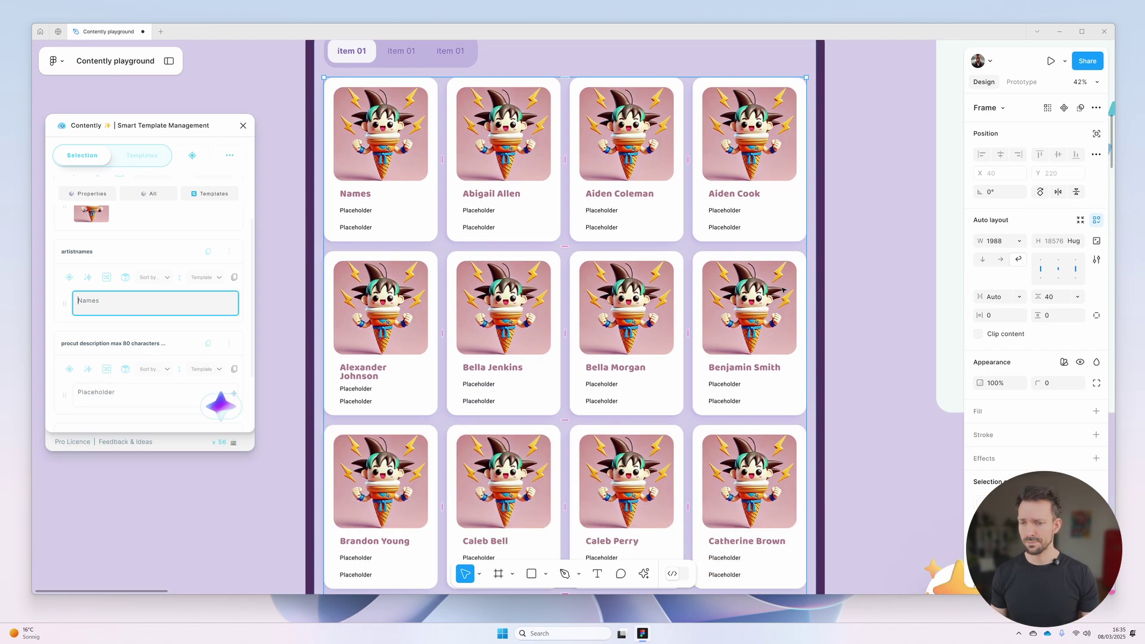
scroll(784, 290, down, 10)
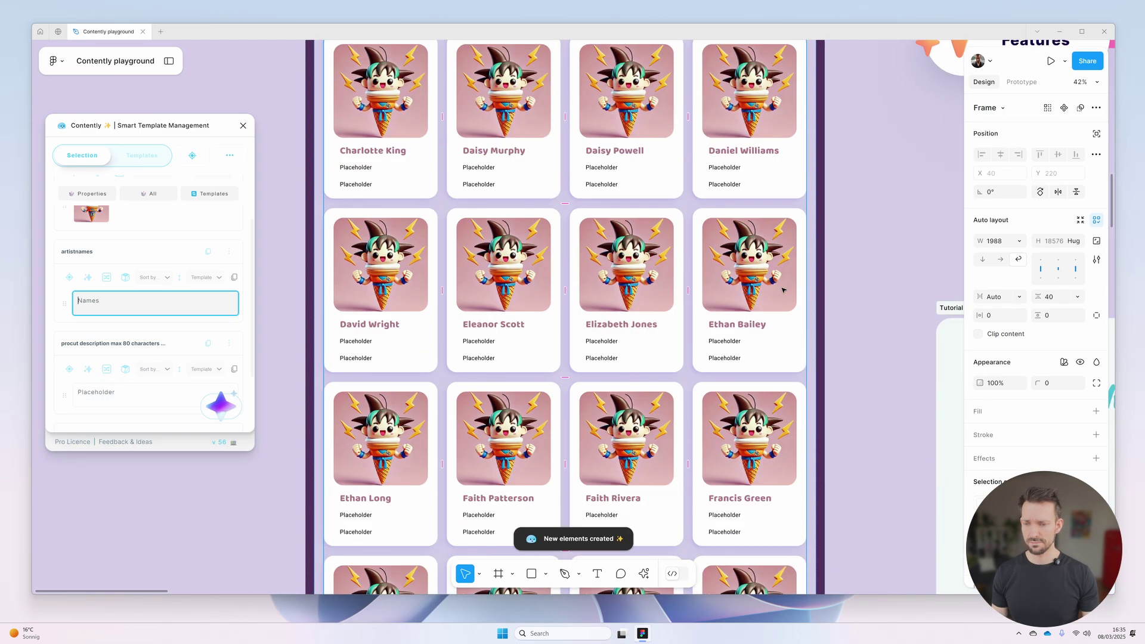
scroll(783, 290, down, 10)
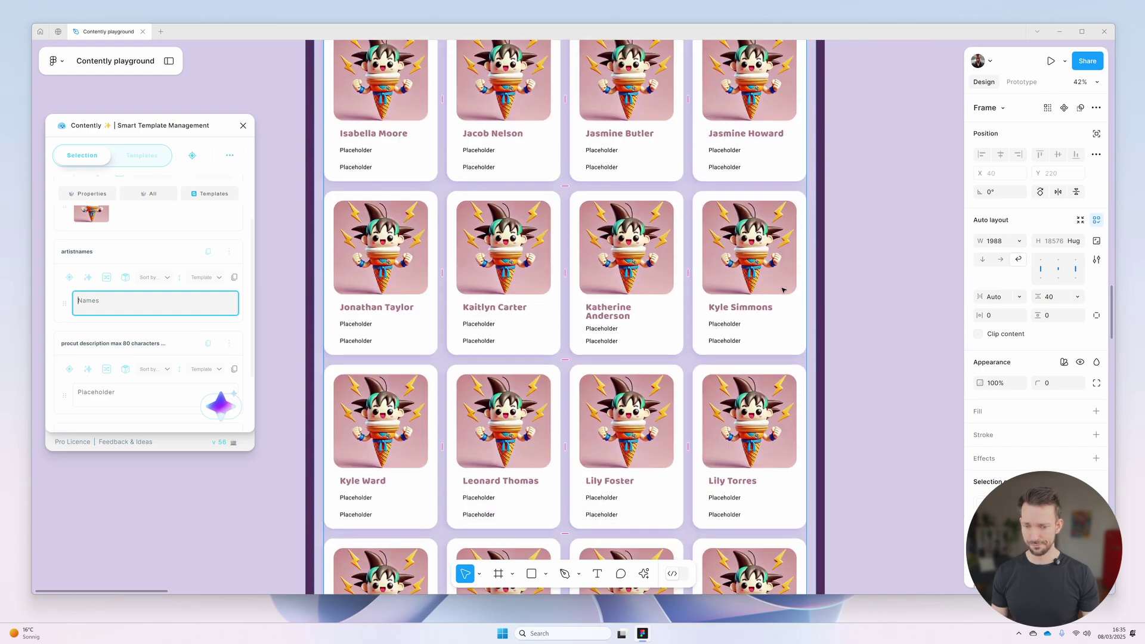
scroll(781, 300, up, 20)
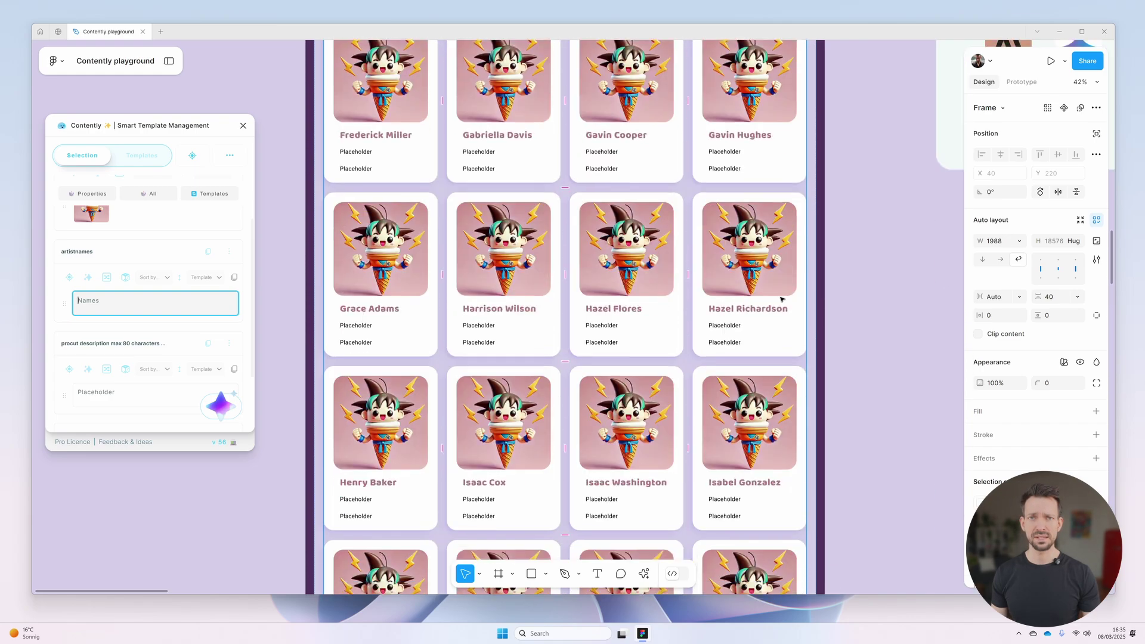
scroll(782, 320, up, 4)
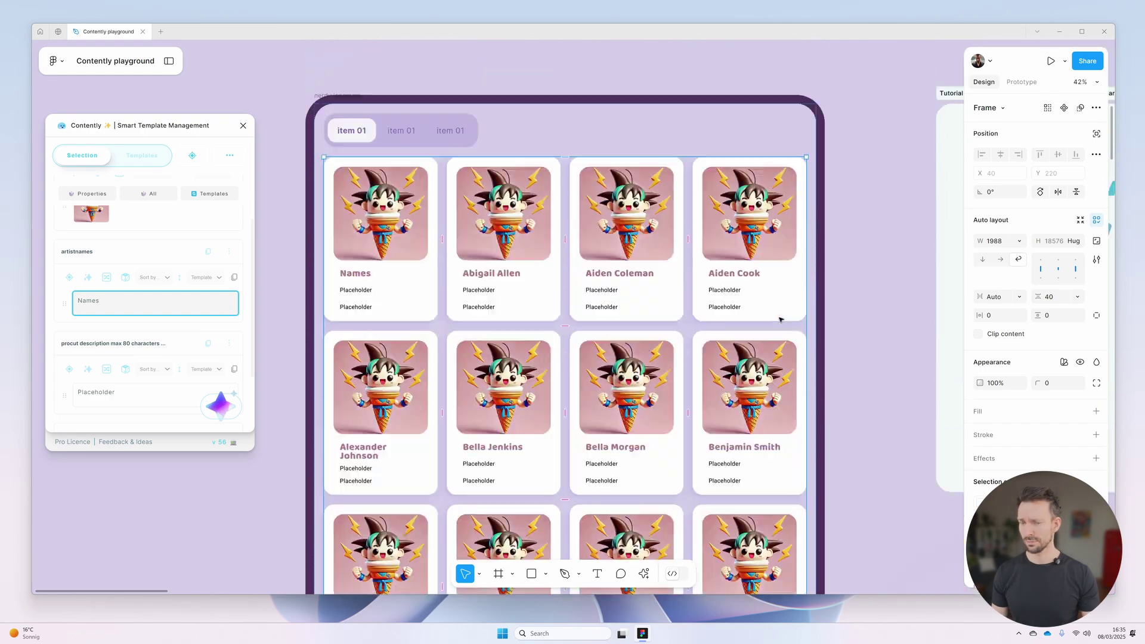
scroll(781, 320, down, 3)
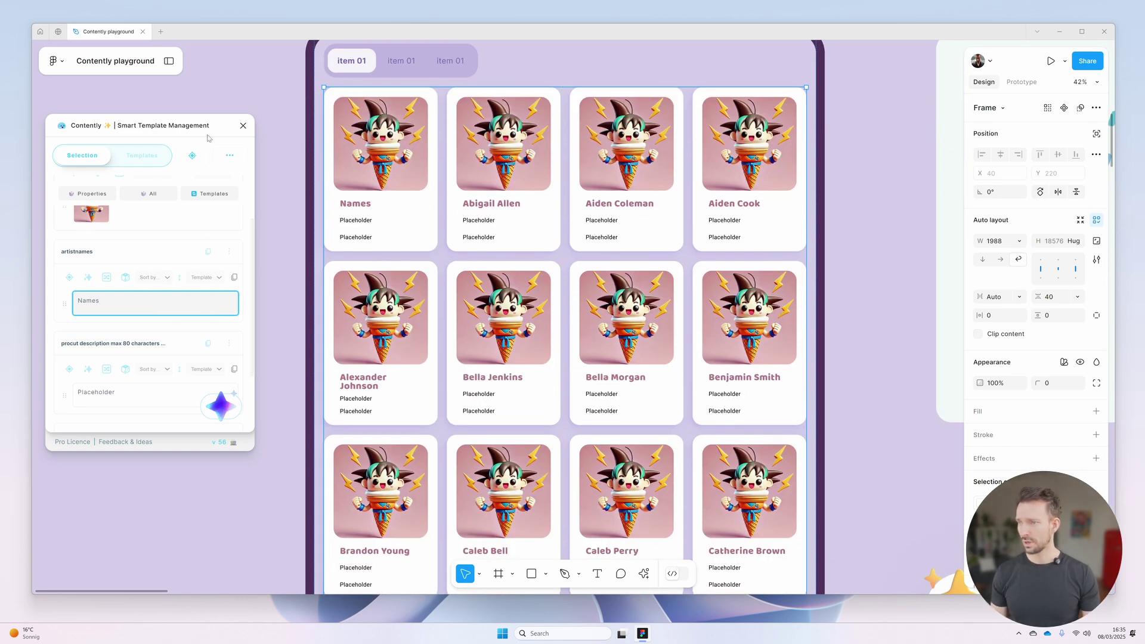
scroll(197, 216, up, 1)
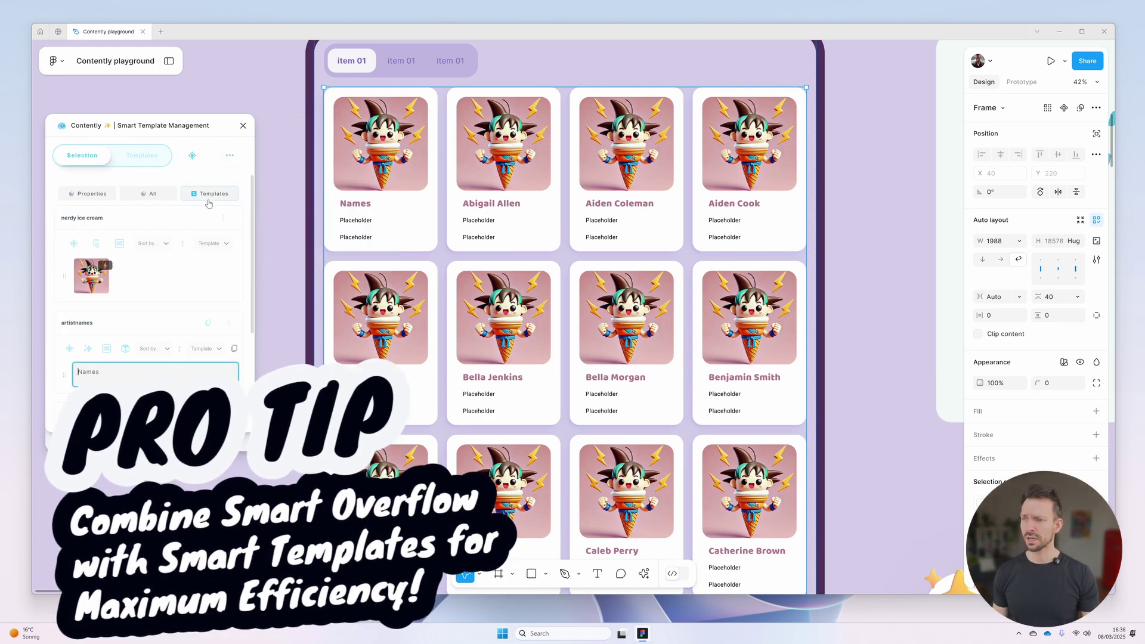
- Apply random templates, giving cards varied ice-cream images and titles like Harmonic Bliss
click(208, 201)
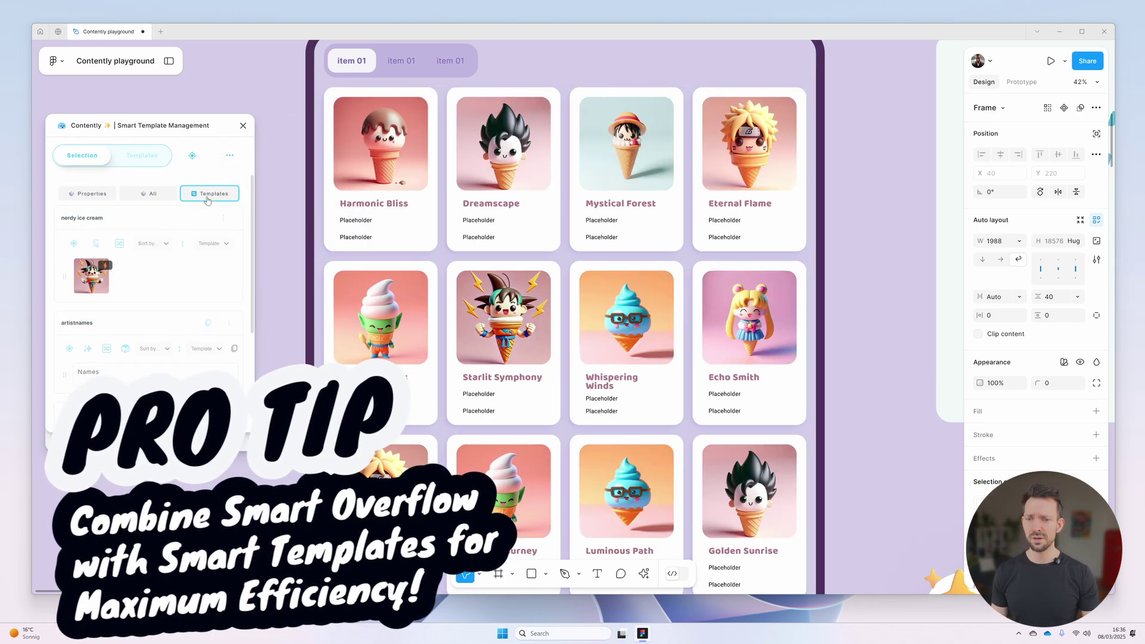
scroll(608, 272, down, 10)
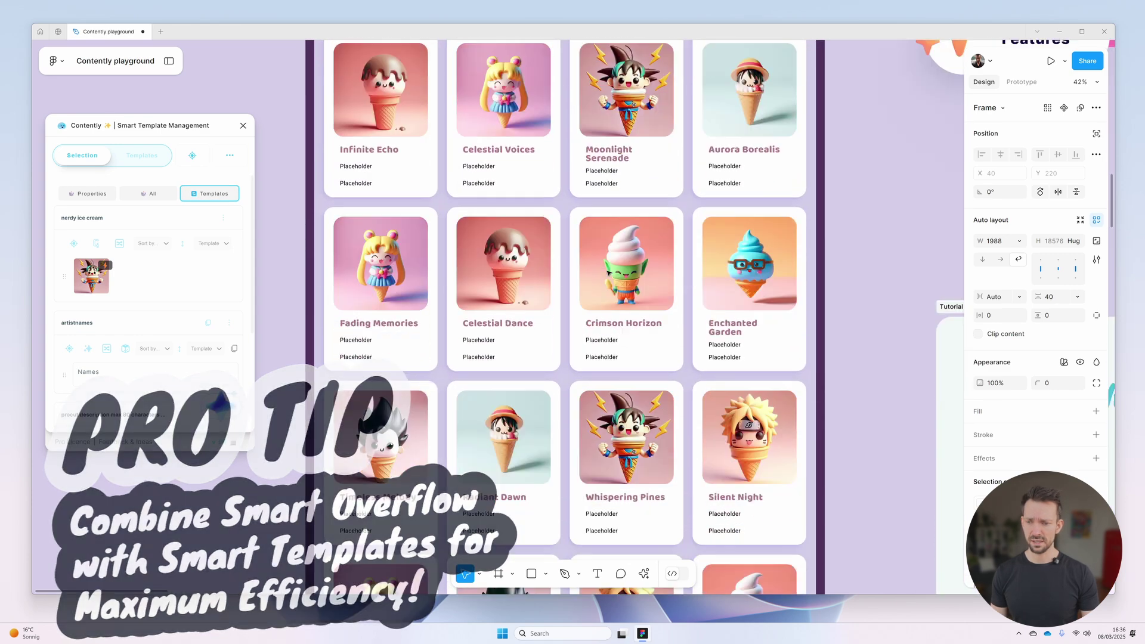
scroll(609, 272, down, 10)
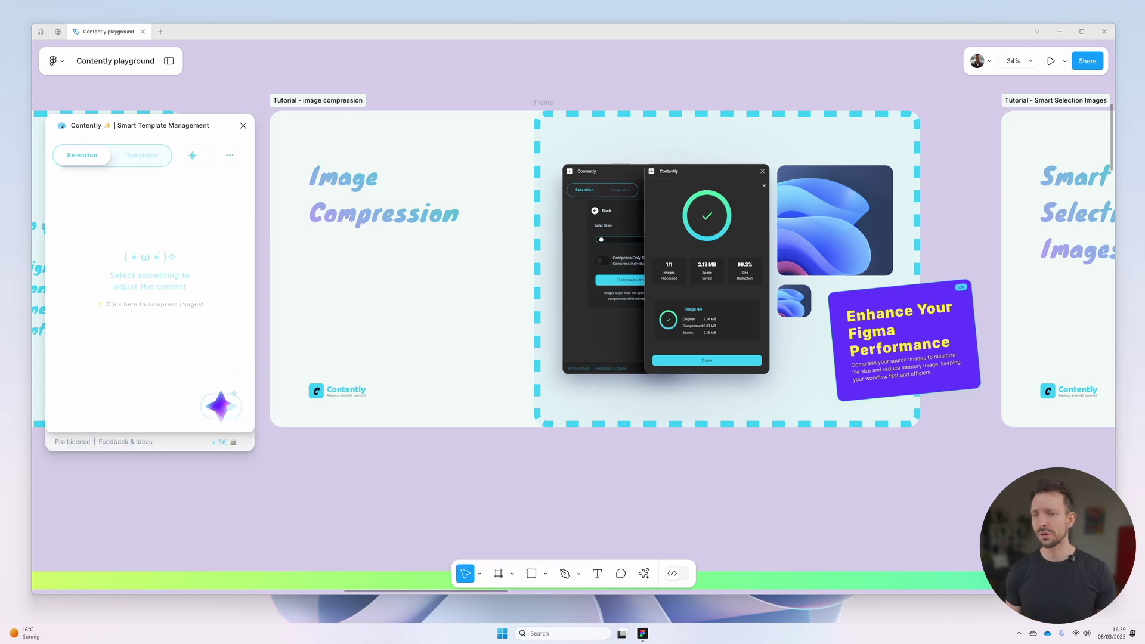
scroll(963, 220, up, 3)
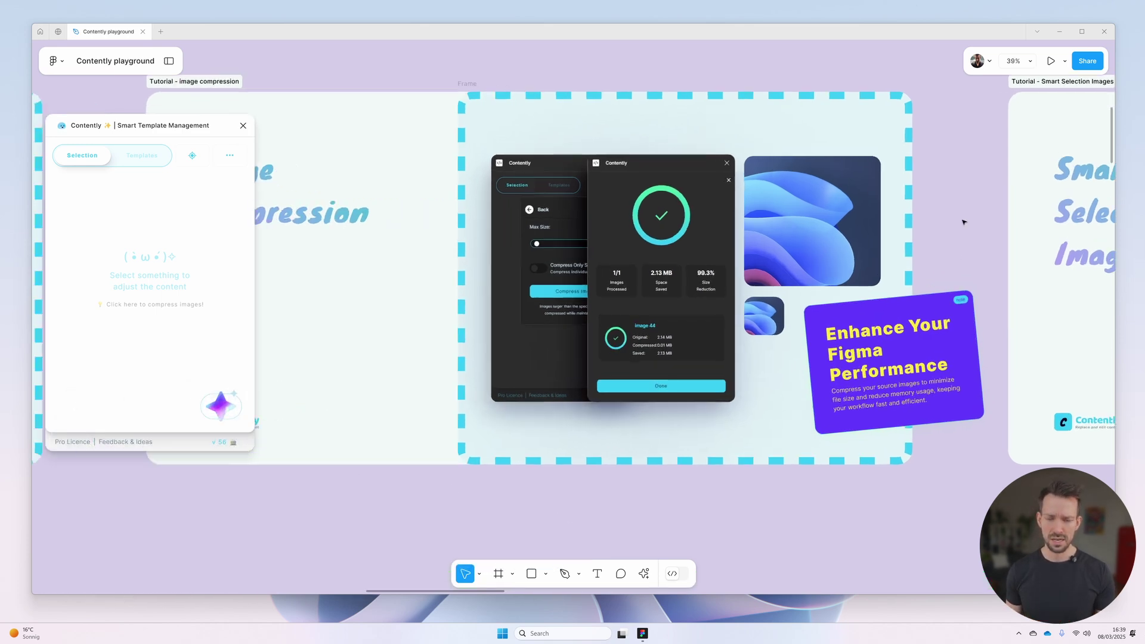
- Select the 587 × 559 blue wave image and bring up Contently's options menu
scroll(159, 131, left, 1)
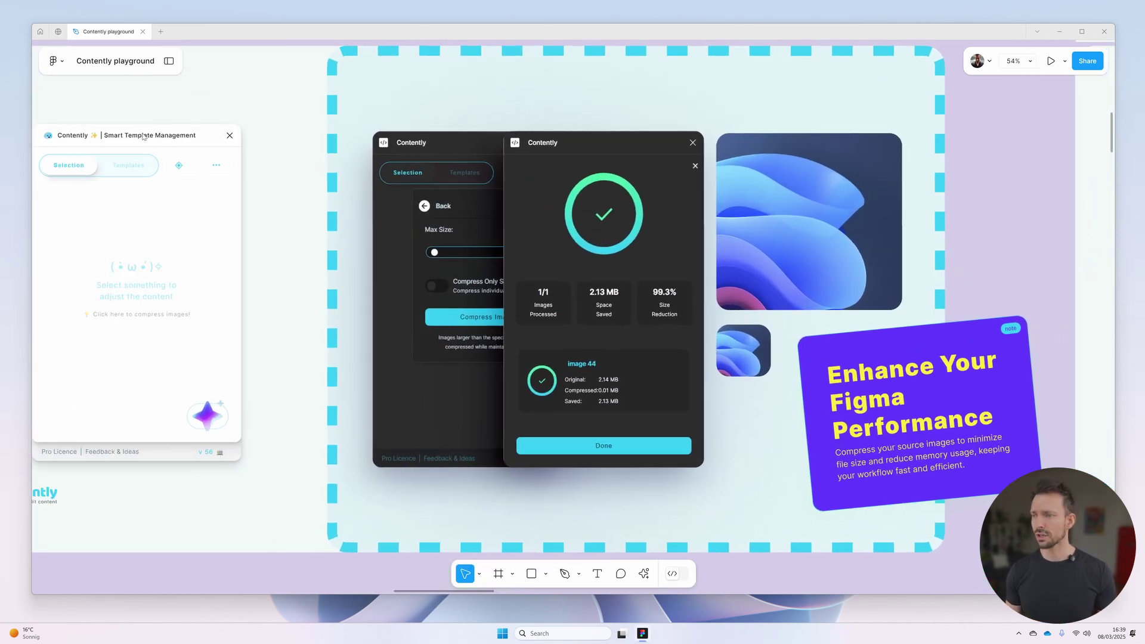
drag(143, 136, 564, 107)
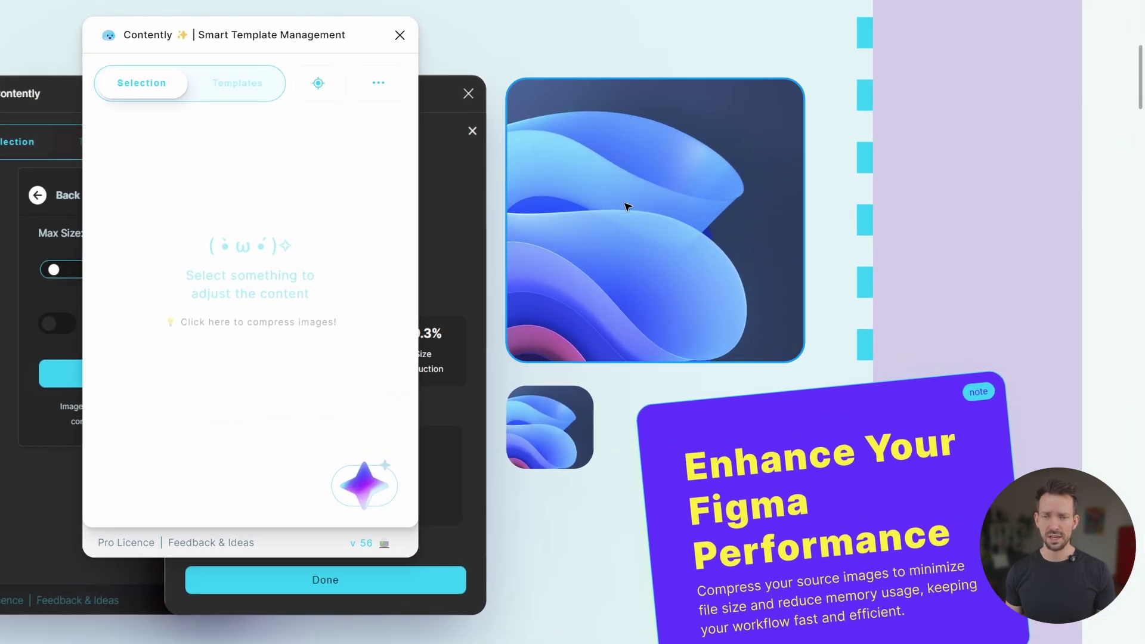
click(627, 206)
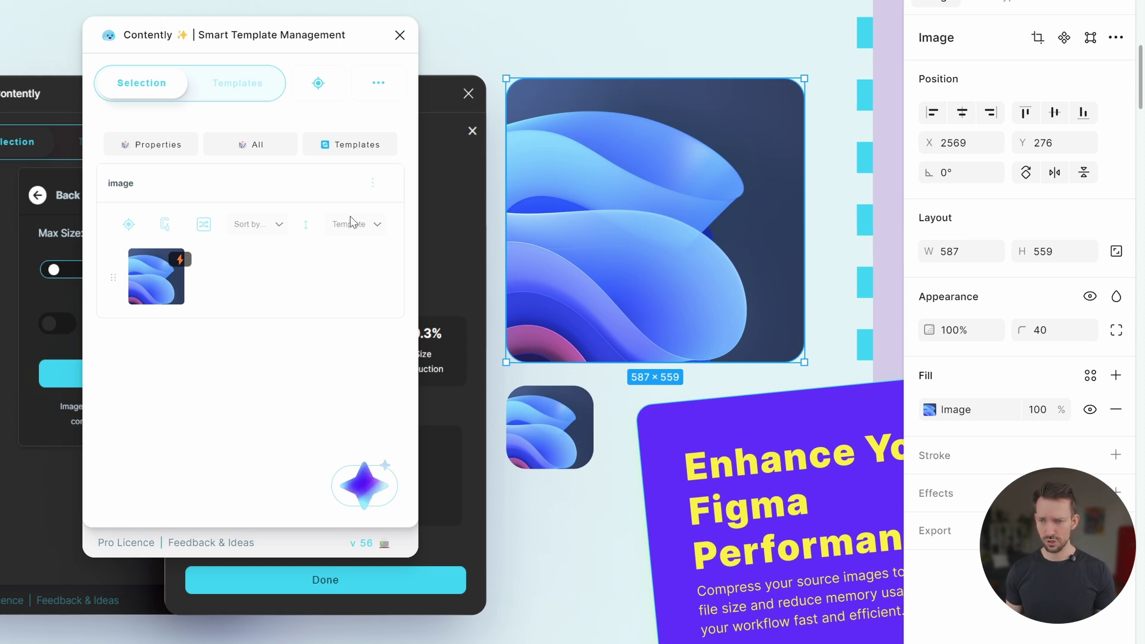
click(379, 87)
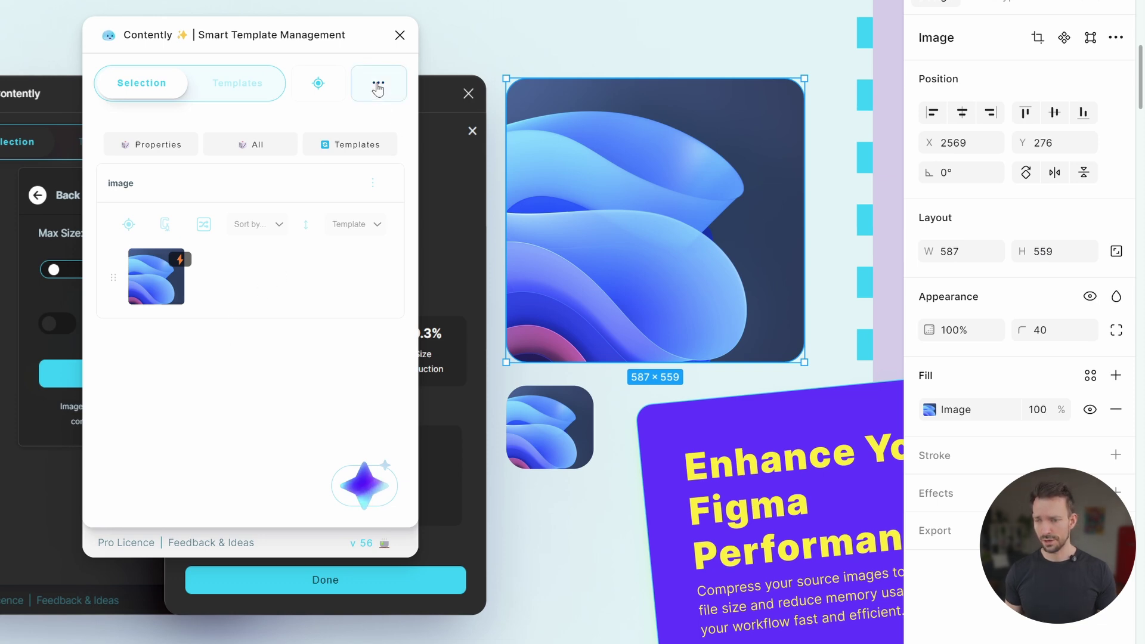
click(164, 227)
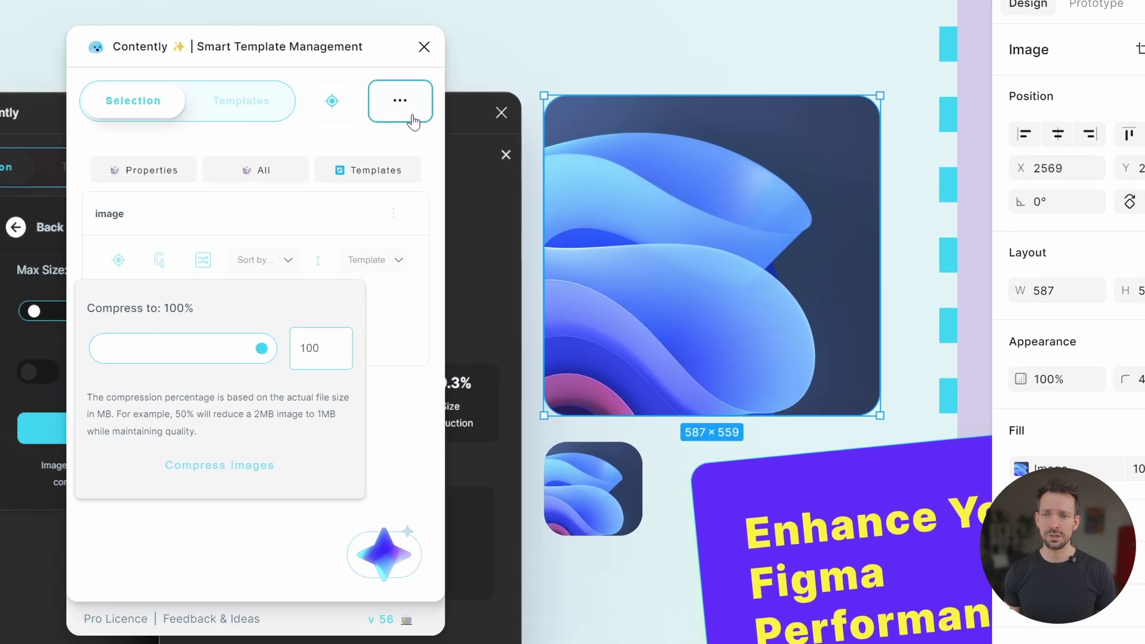
click(386, 93)
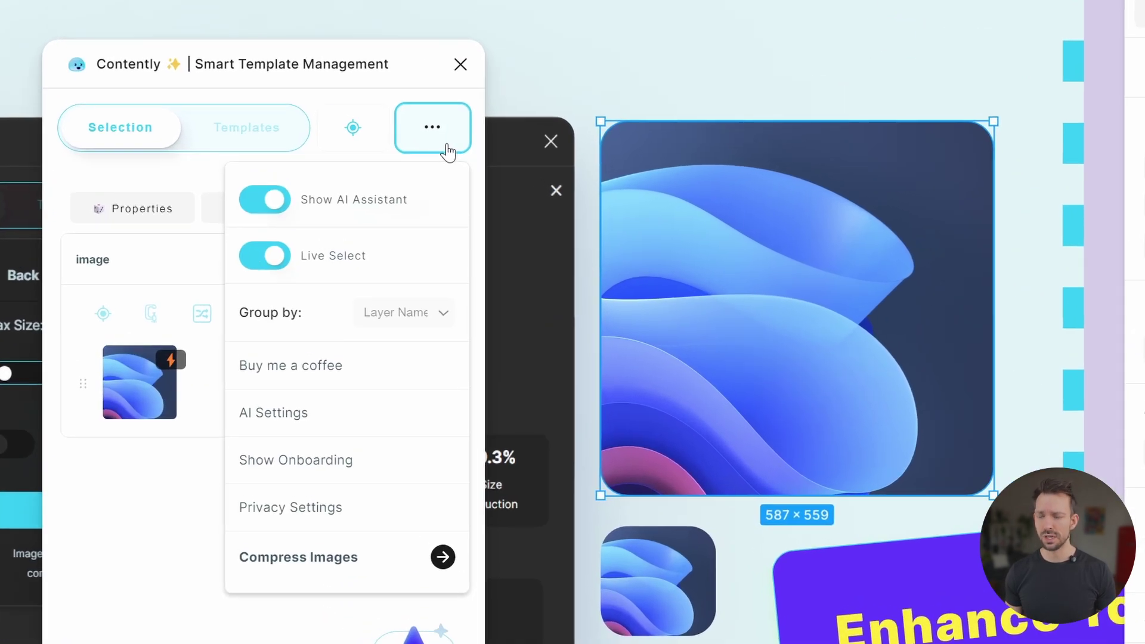
- Open Compress Images settings and lower Max Size to 0.01 MB
click(337, 559)
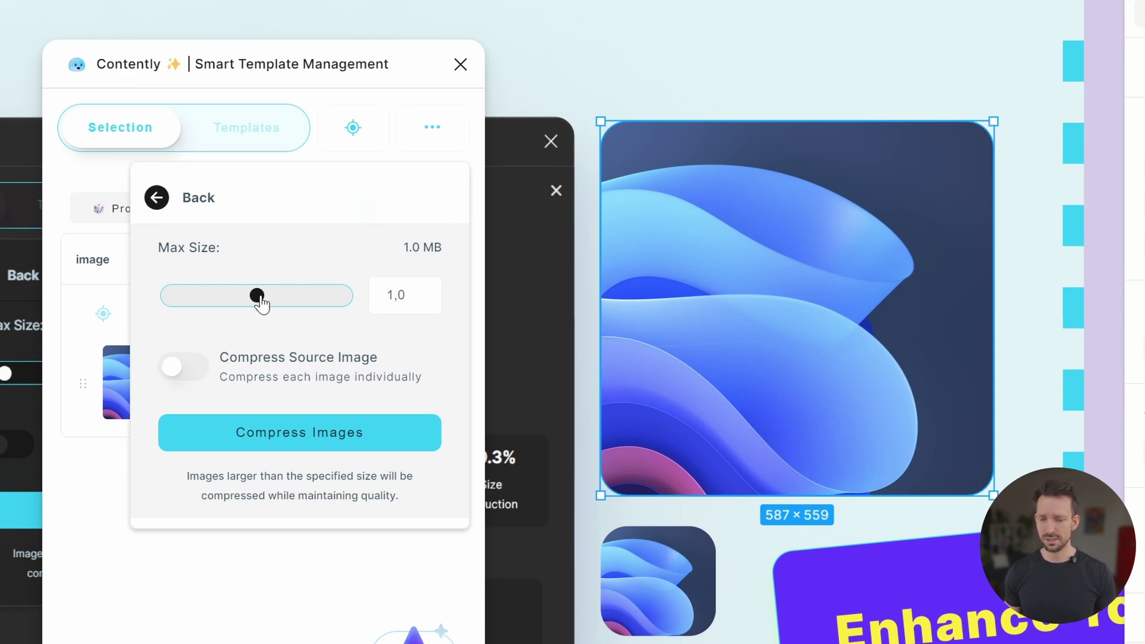
drag(256, 297, 158, 308)
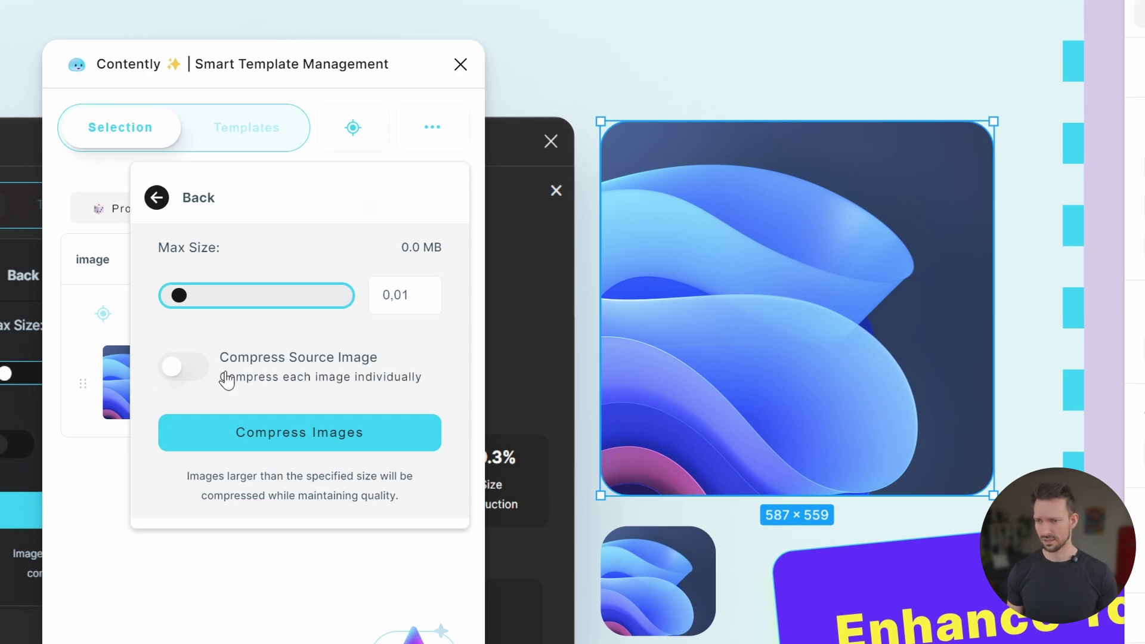
- Enable Compress Source Image and compress the wave image to 0.01 MB, saving 2.86 MB
click(190, 373)
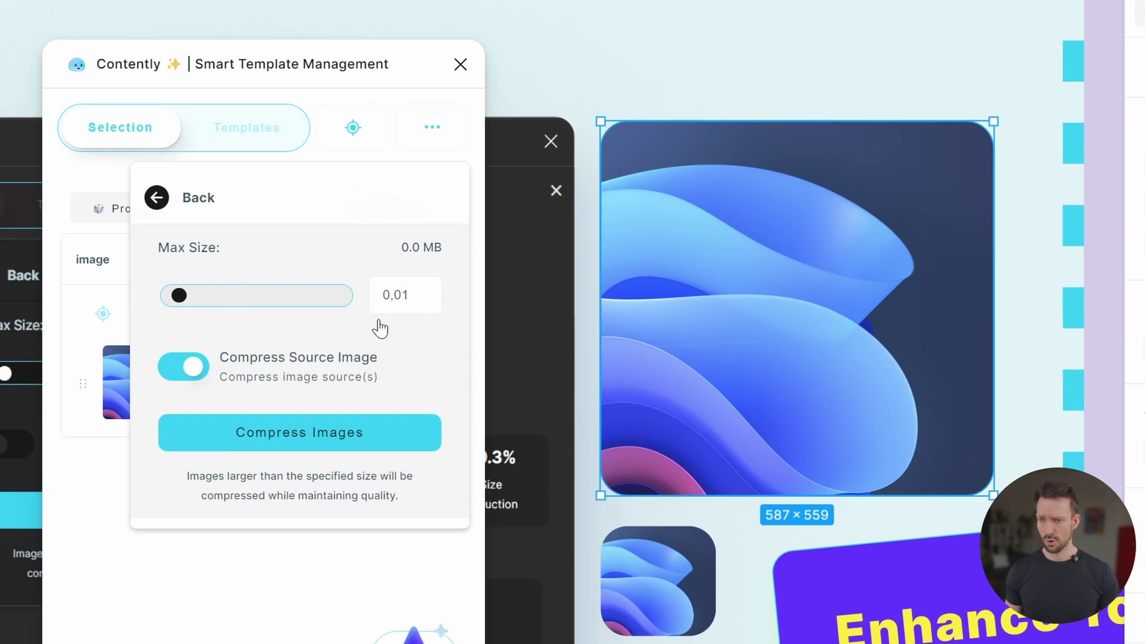
click(263, 439)
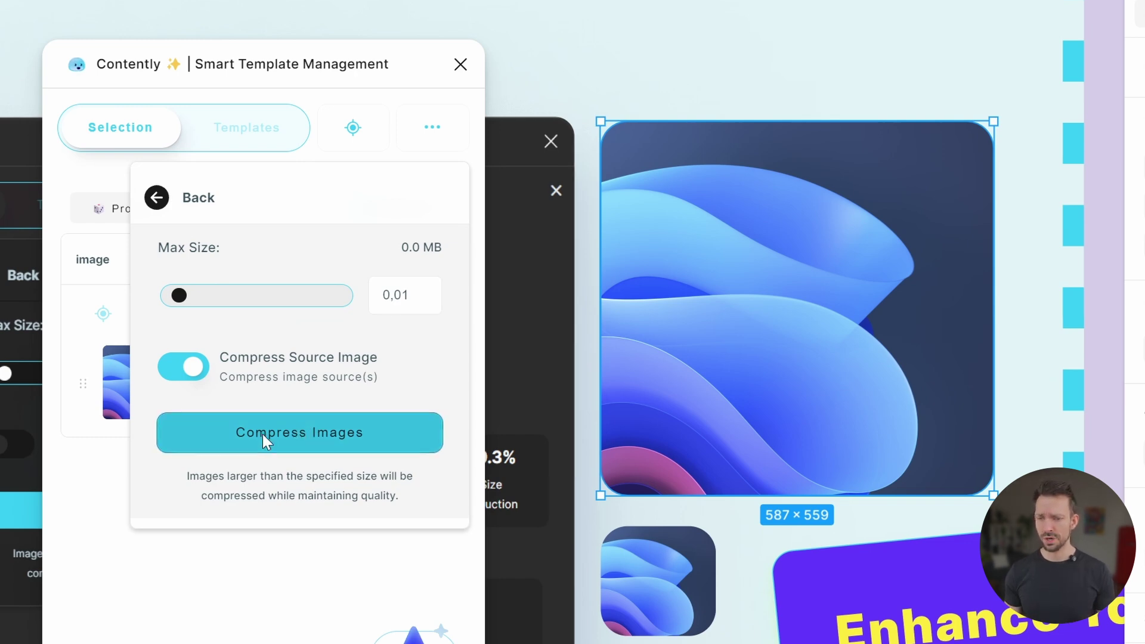